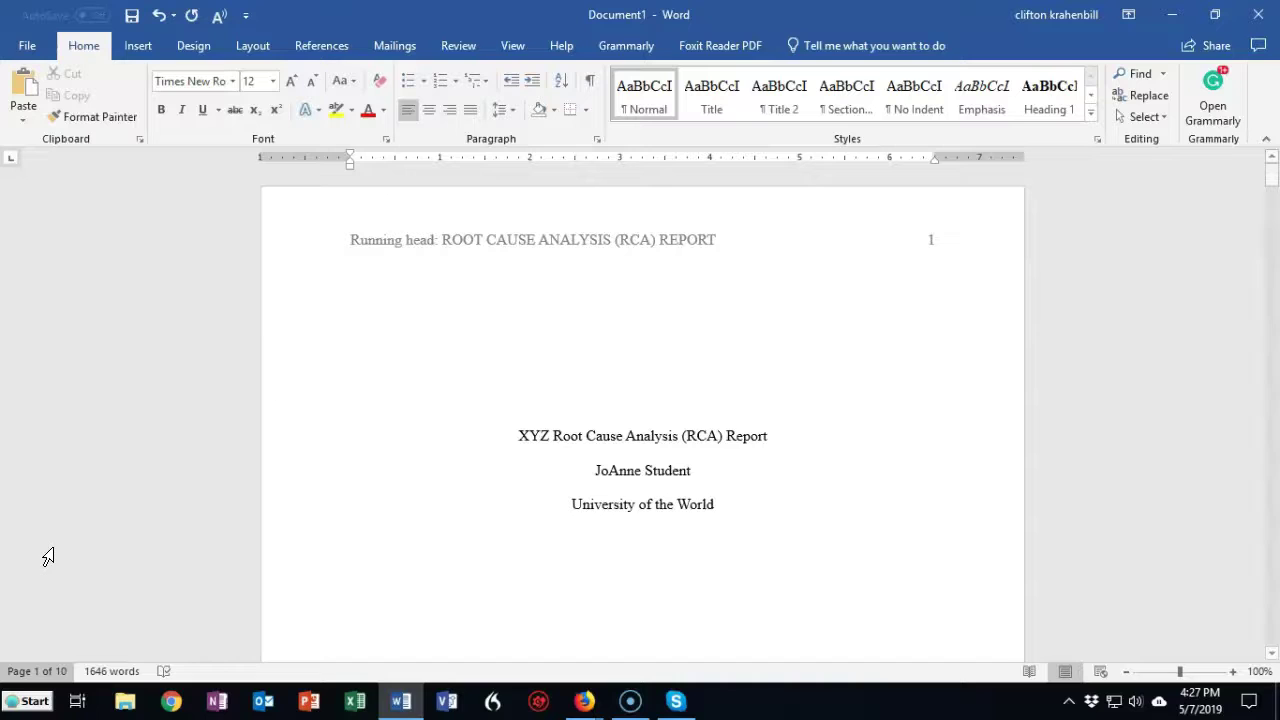
# Apply the Heading 1 style to the Abstract heading on page 2.
pyautogui.click(40, 677)
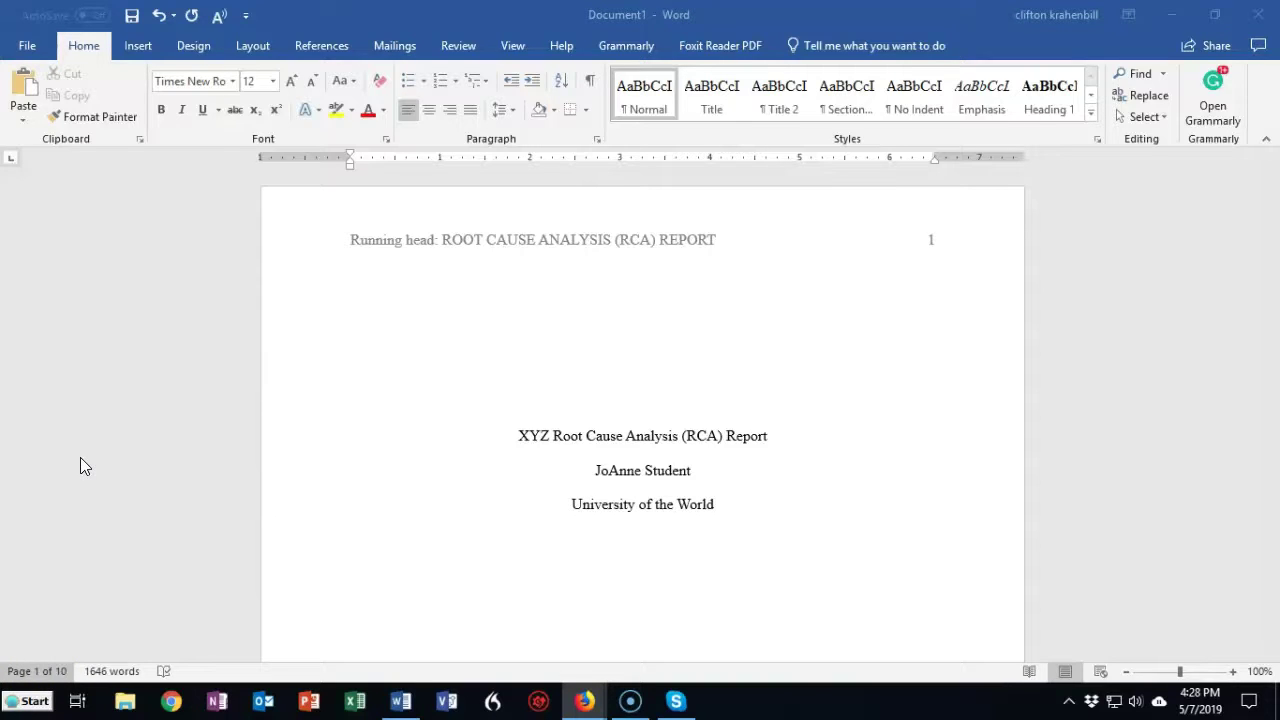
pyautogui.scroll(-3, 69, 483)
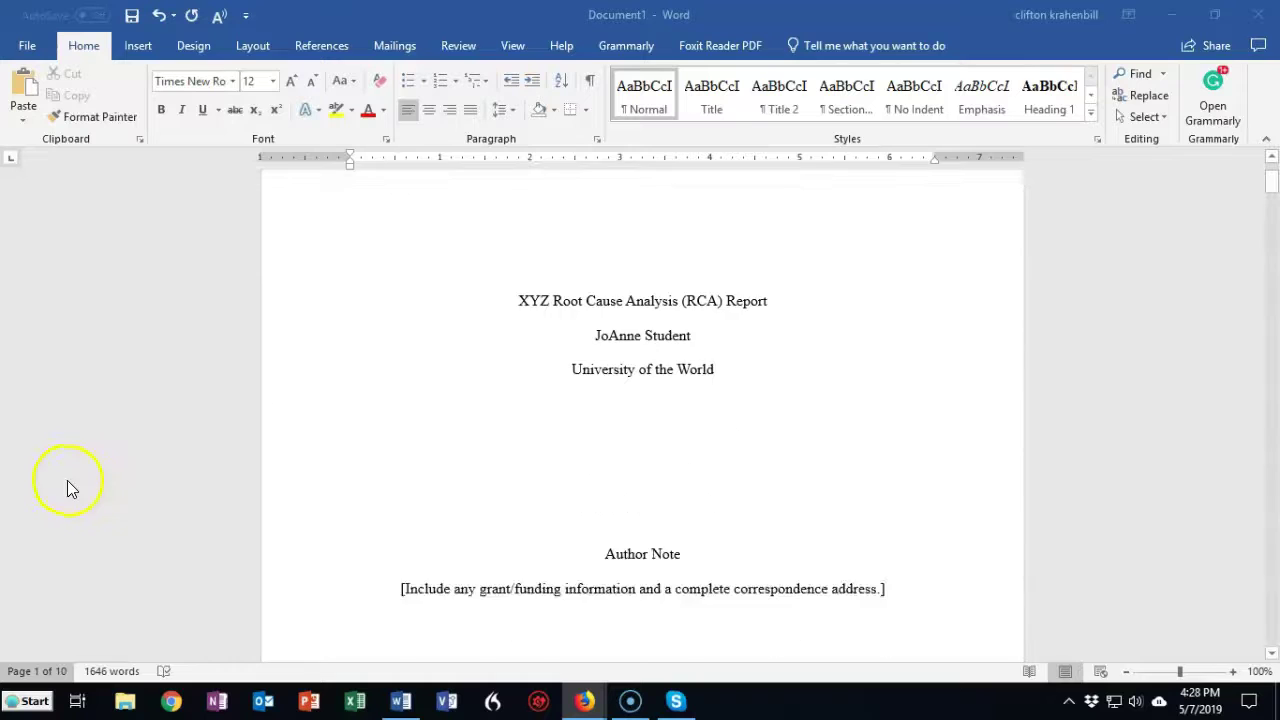
pyautogui.scroll(-5, 543, 415)
pyautogui.scroll(-10, 570, 408)
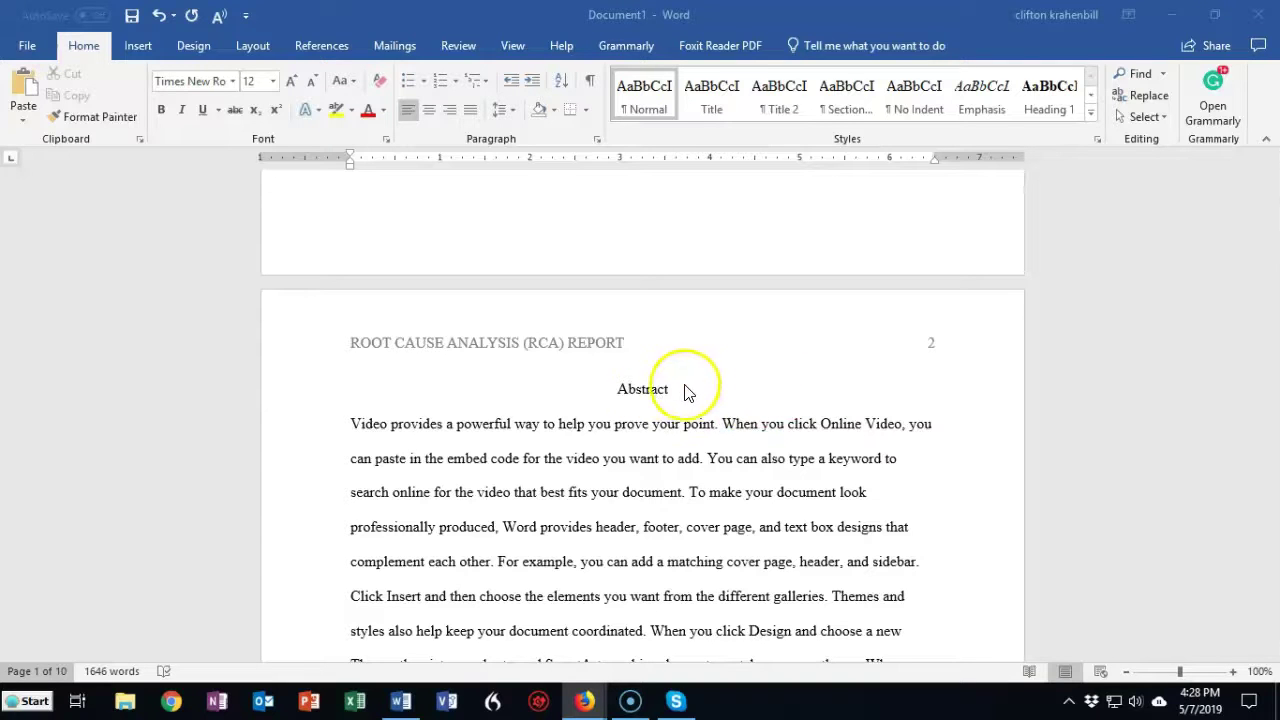
pyautogui.scroll(3, 708, 400)
pyautogui.scroll(-3, 708, 401)
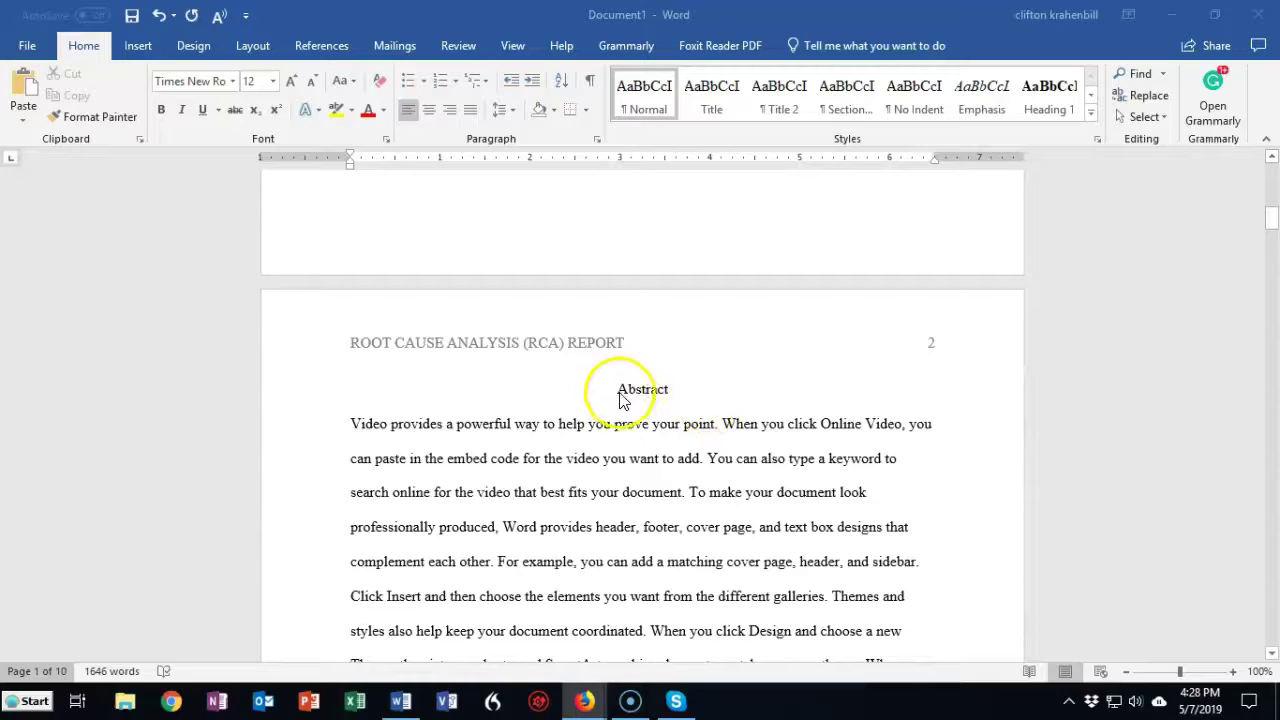
pyautogui.click(663, 392)
pyautogui.moveTo(663, 392); pyautogui.dragTo(611, 389)
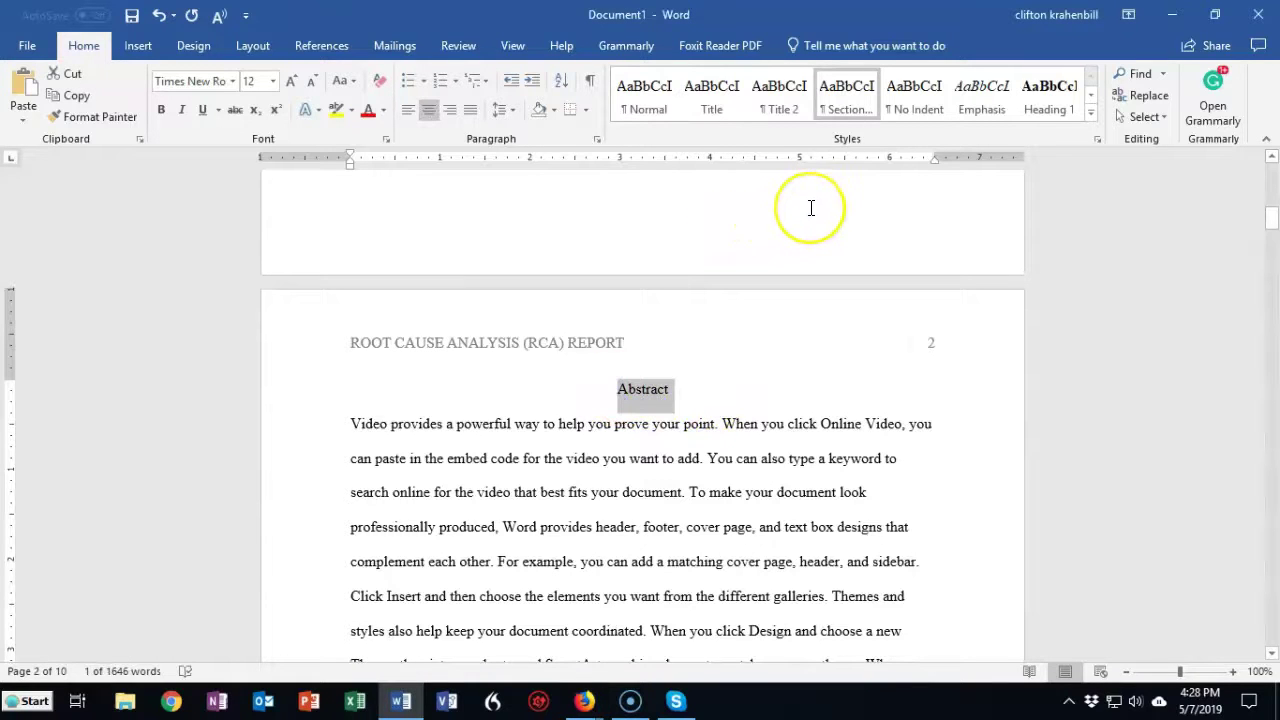
pyautogui.click(1050, 100)
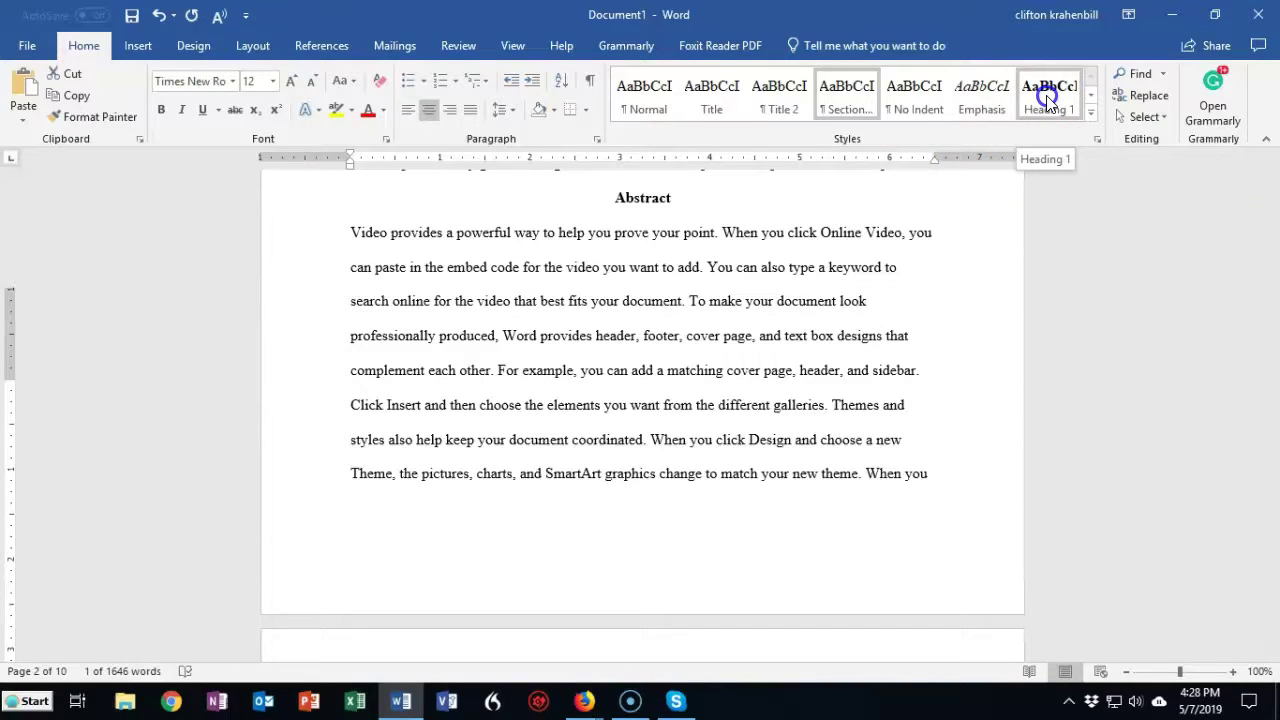
# Apply the Heading 1 style to the Root Cause Analysis (RCA) Report heading on page 3.
pyautogui.scroll(-5, 808, 420)
pyautogui.scroll(-6, 808, 420)
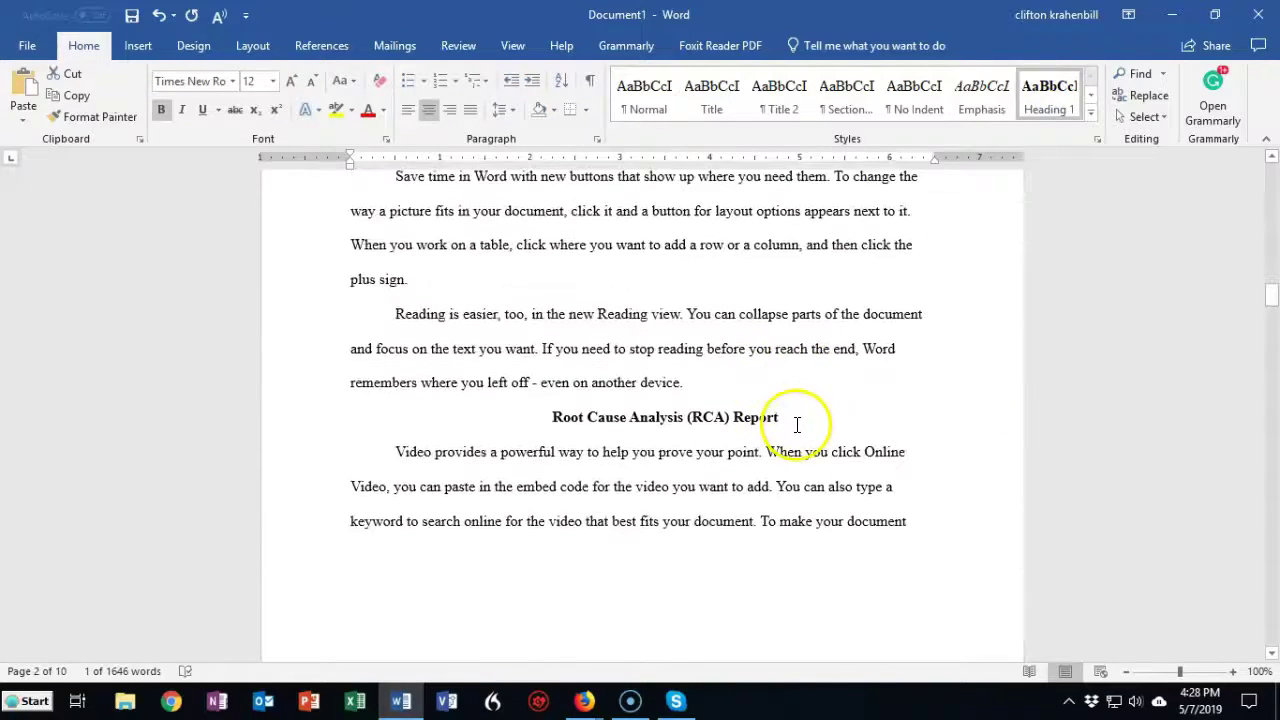
pyautogui.moveTo(549, 326); pyautogui.dragTo(795, 335)
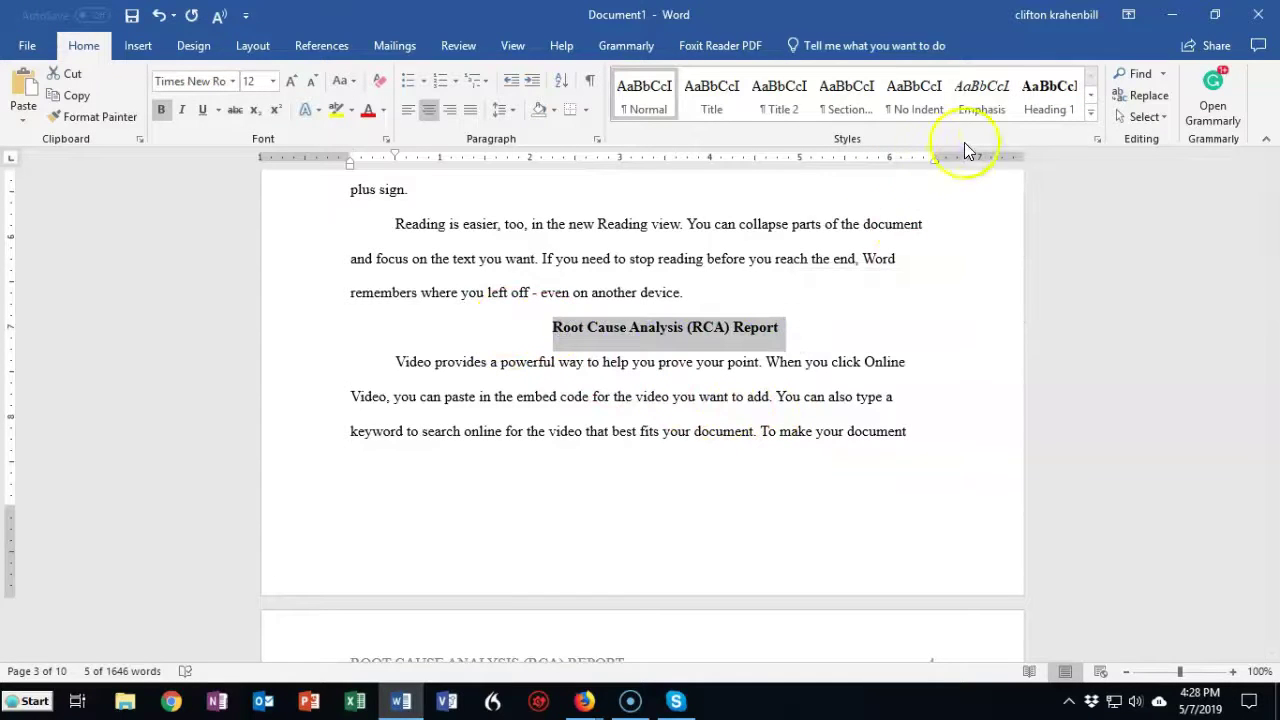
pyautogui.click(1049, 97)
# Apply the Heading 2 style to the Incident Details heading on page 4.
pyautogui.scroll(-8, 765, 327)
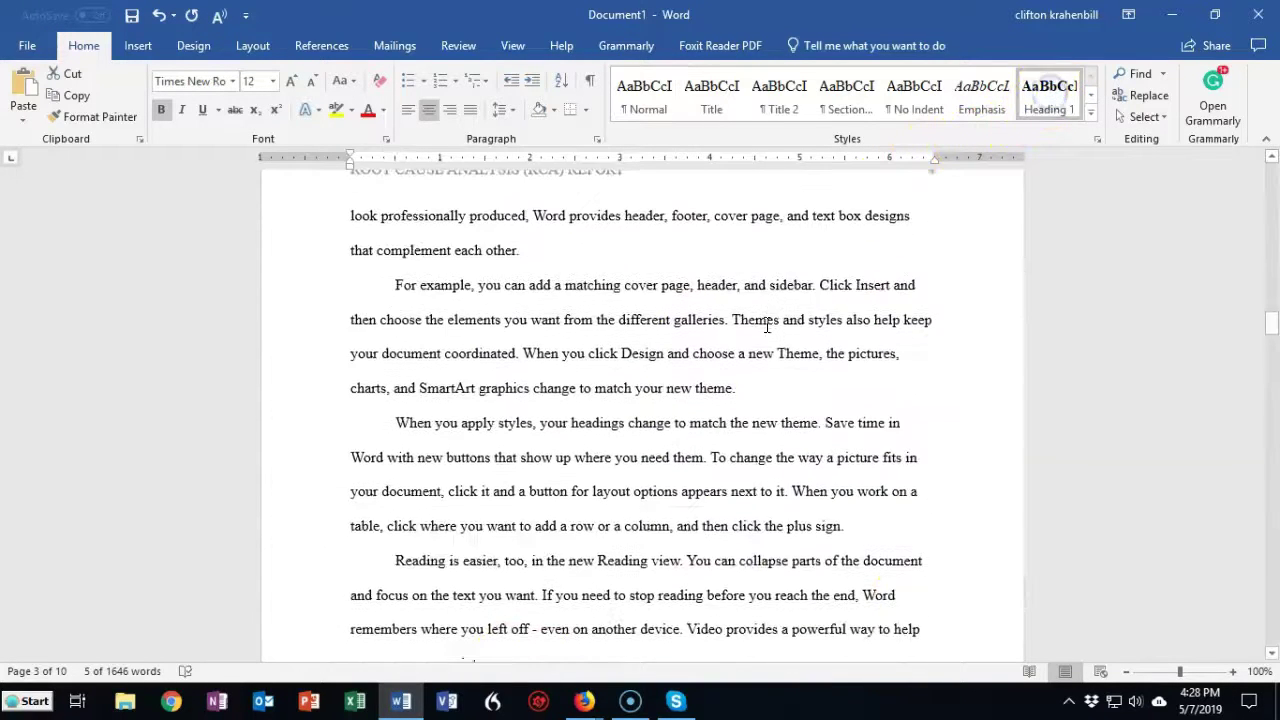
pyautogui.scroll(-3, 765, 327)
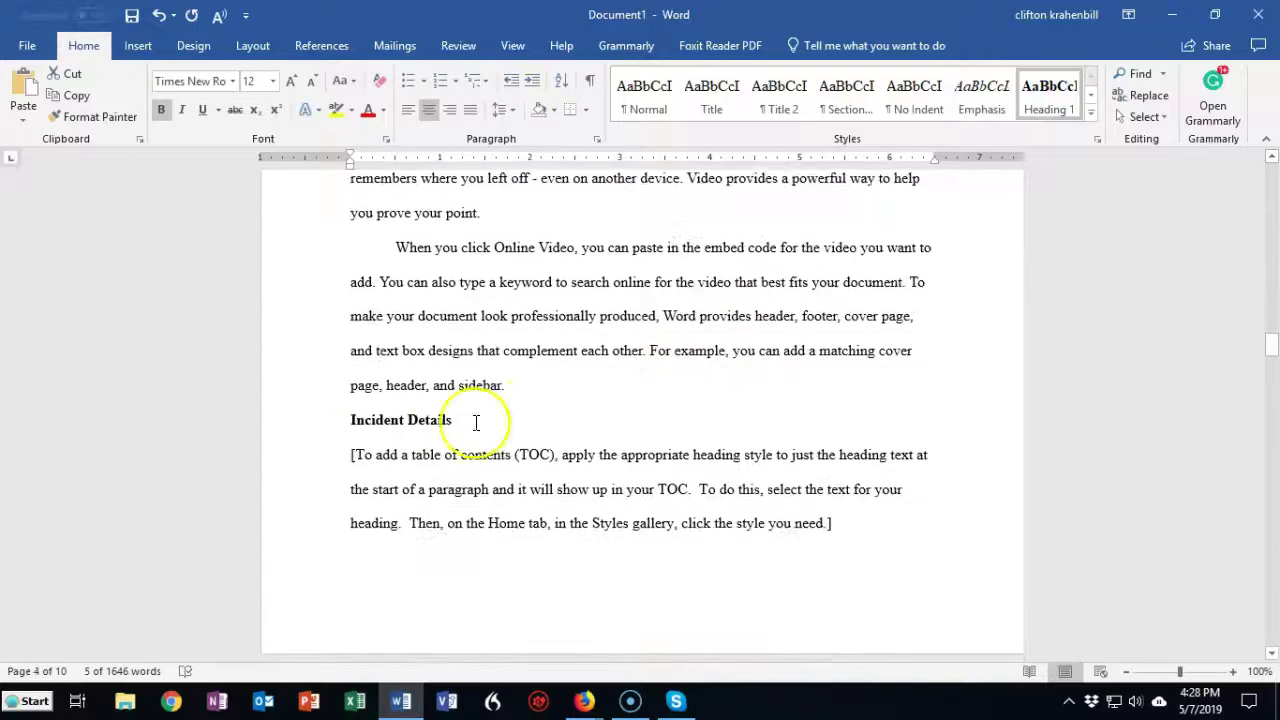
pyautogui.moveTo(350, 420); pyautogui.dragTo(468, 419)
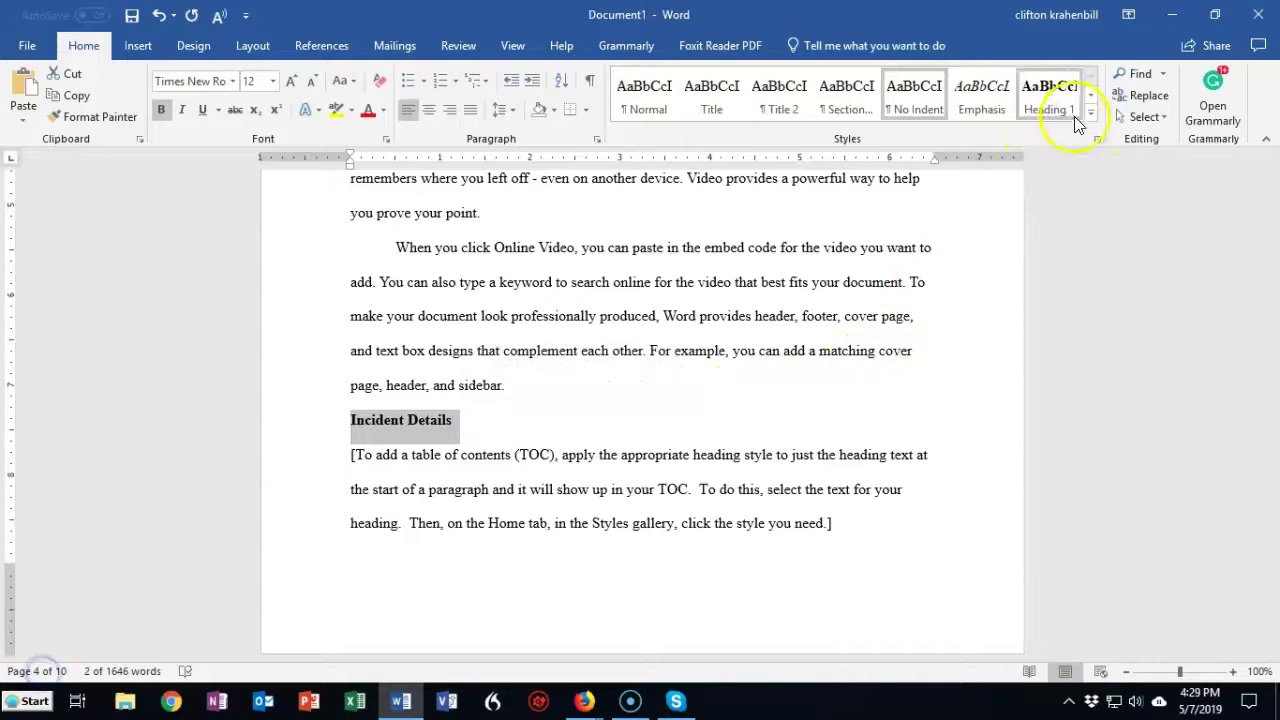
pyautogui.click(1091, 120)
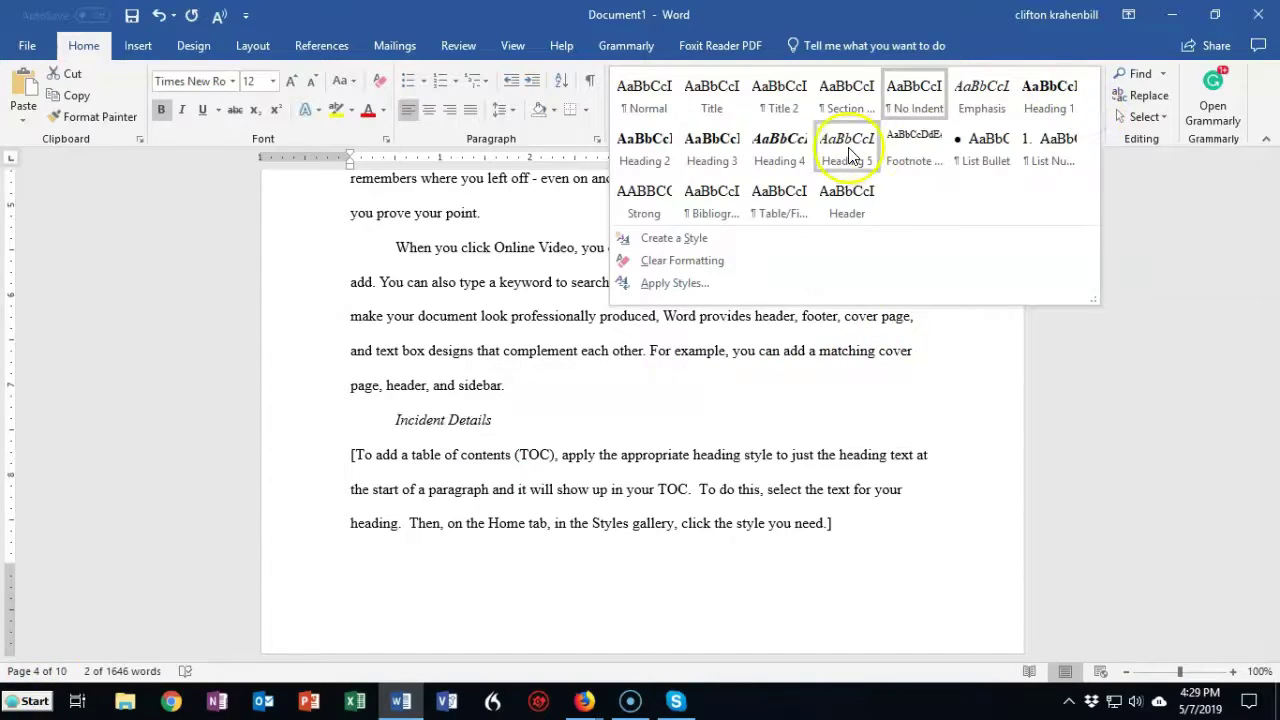
pyautogui.click(645, 138)
# Apply the Heading 2 style to the Cause of The Incident heading on page 5.
pyautogui.scroll(-4, 700, 390)
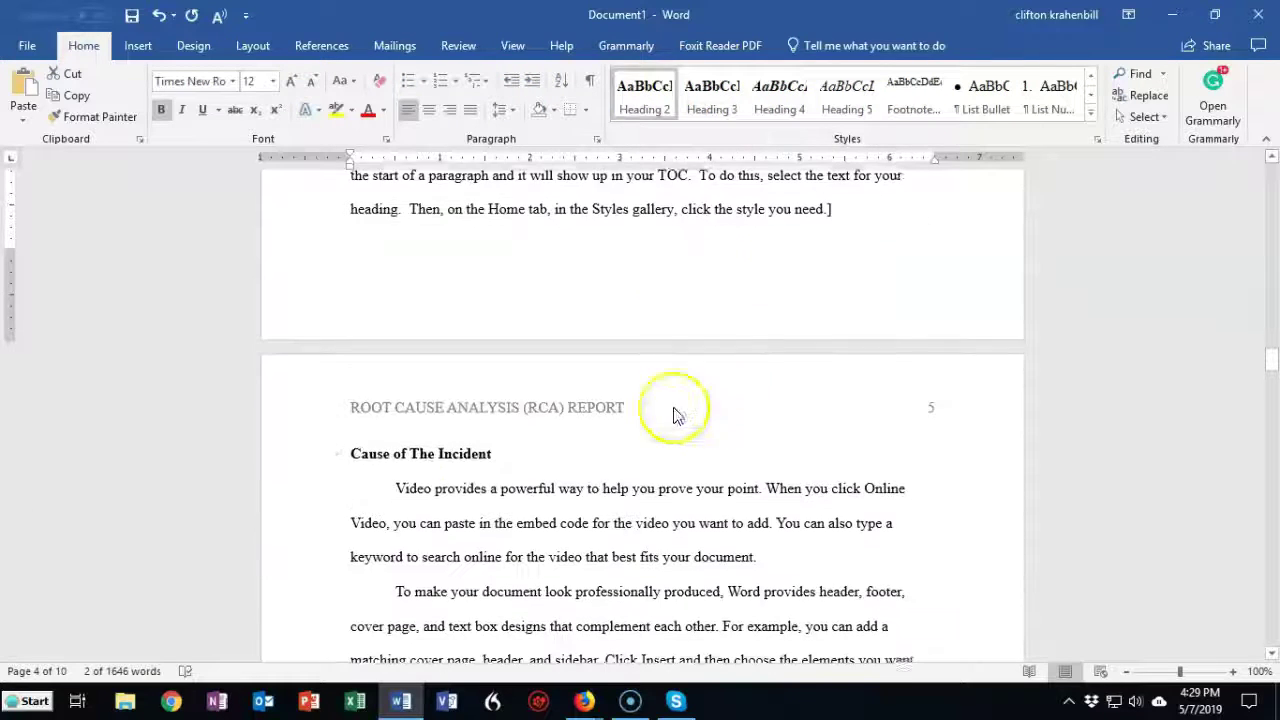
pyautogui.tripleClick(463, 454)
pyautogui.click(655, 99)
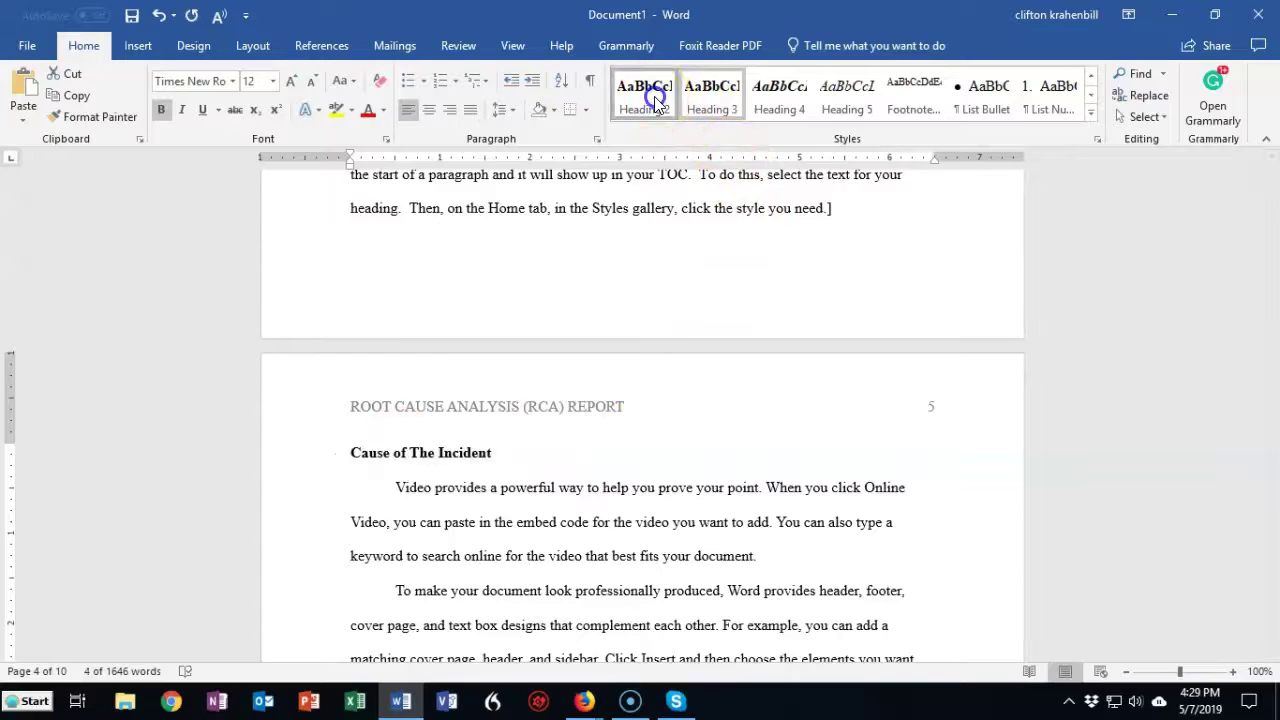
# Apply the Heading 1 style to the Conclusion heading on page 6.
pyautogui.scroll(-5, 360, 470)
pyautogui.moveTo(340, 475); pyautogui.dragTo(694, 493)
pyautogui.scroll(-5, 569, 468)
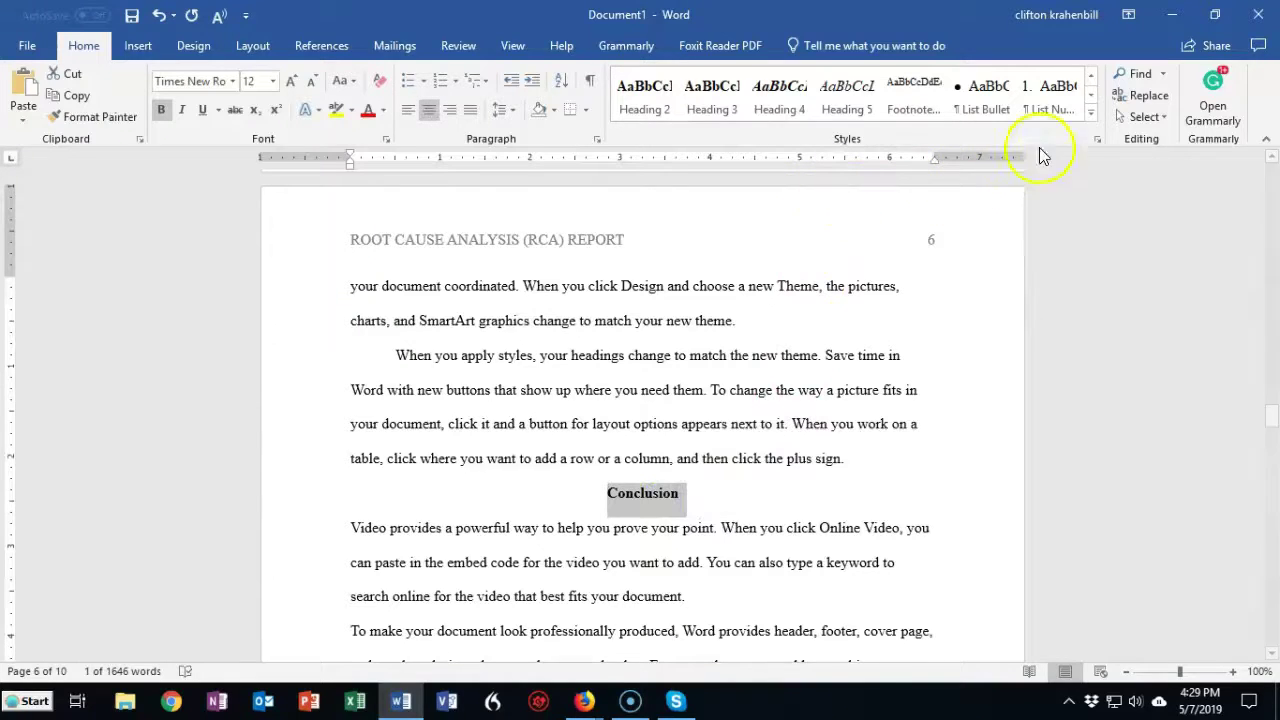
# Apply the Heading 1 style to the References heading on page 7.
pyautogui.scroll(-5, 880, 414)
pyautogui.scroll(-5, 900, 414)
pyautogui.click(684, 343)
pyautogui.click(608, 344)
pyautogui.moveTo(612, 344); pyautogui.dragTo(691, 343)
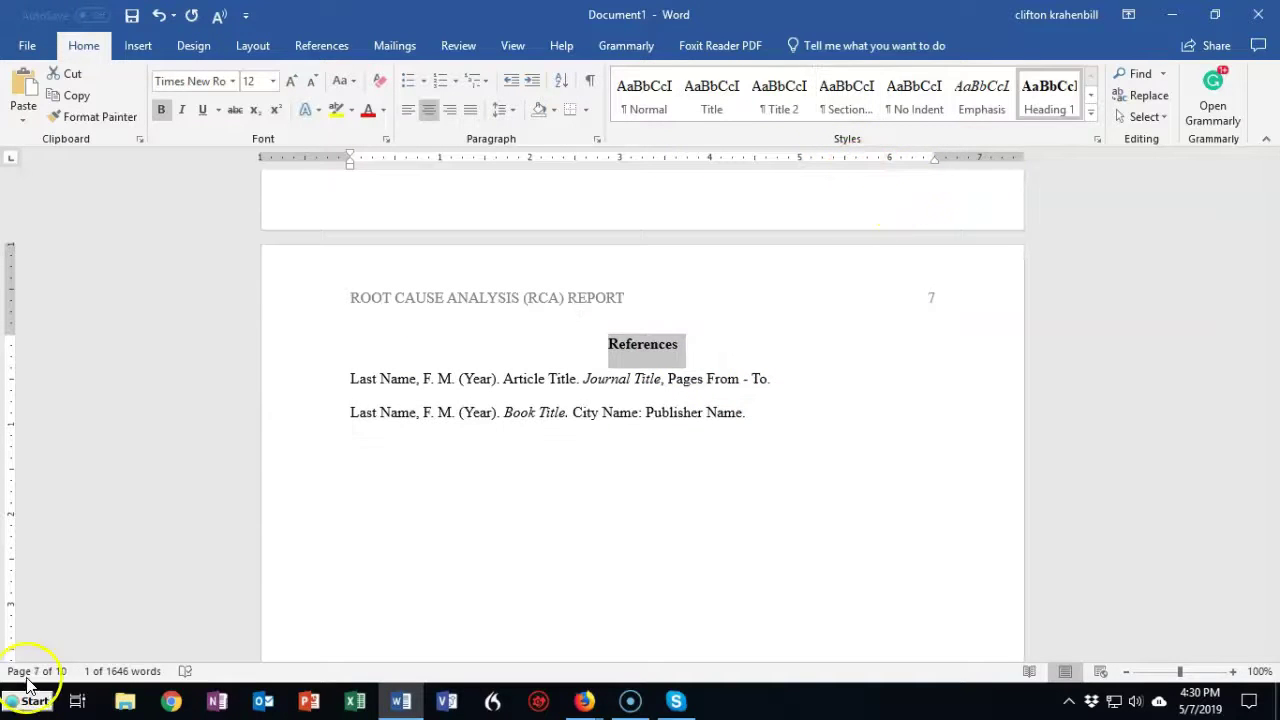
pyautogui.click(28, 678)
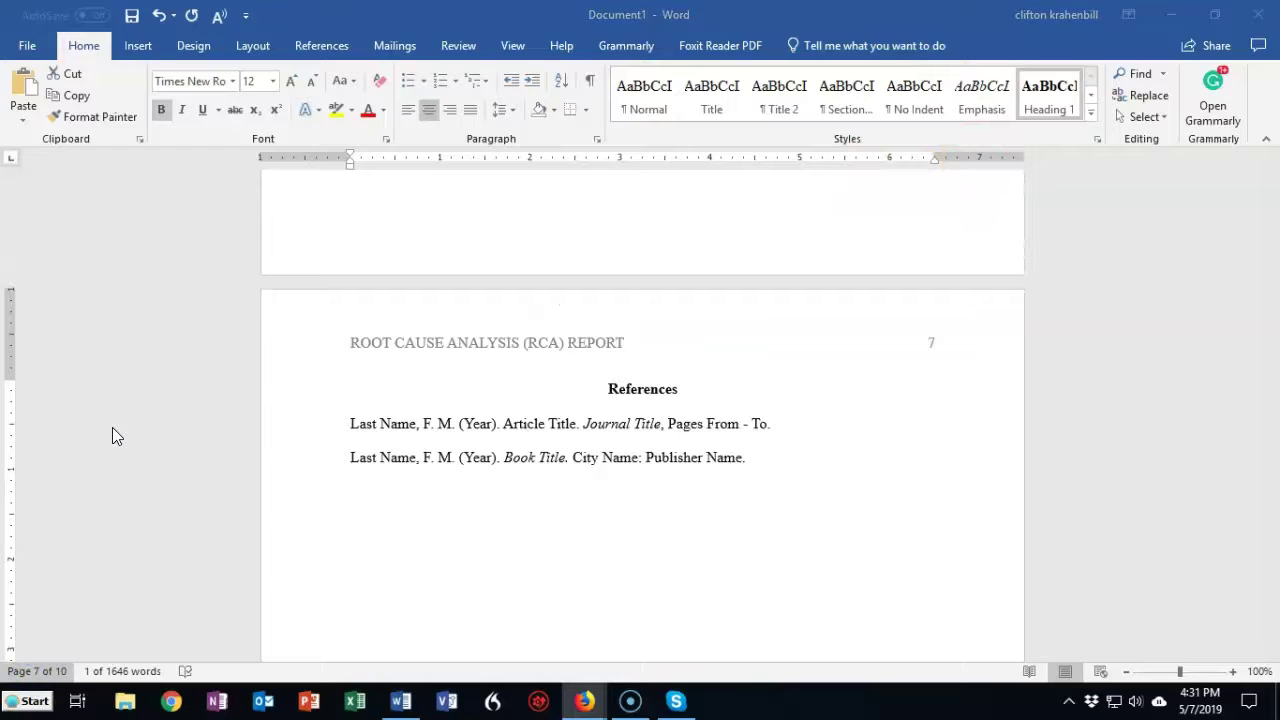
# Insert blank lines below University of the World on the title page until the insertion point reaches the start of page 2.
pyautogui.scroll(8, 830, 470)
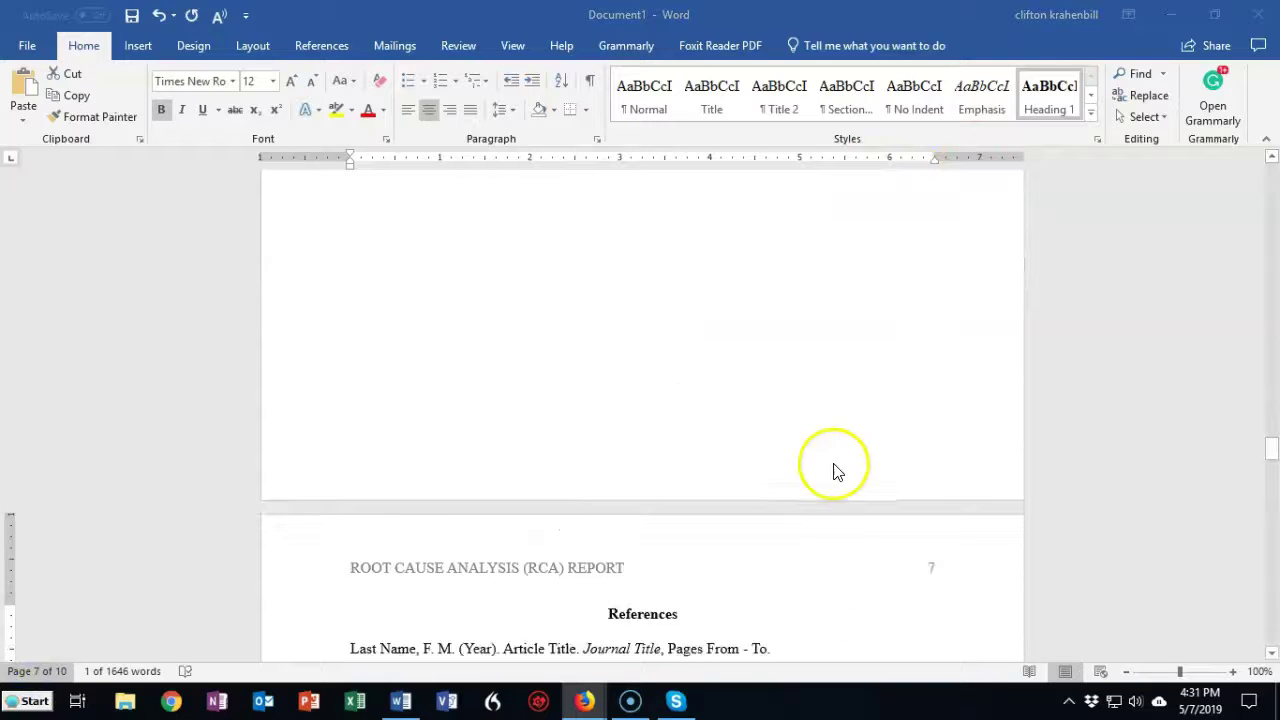
pyautogui.scroll(15, 853, 455)
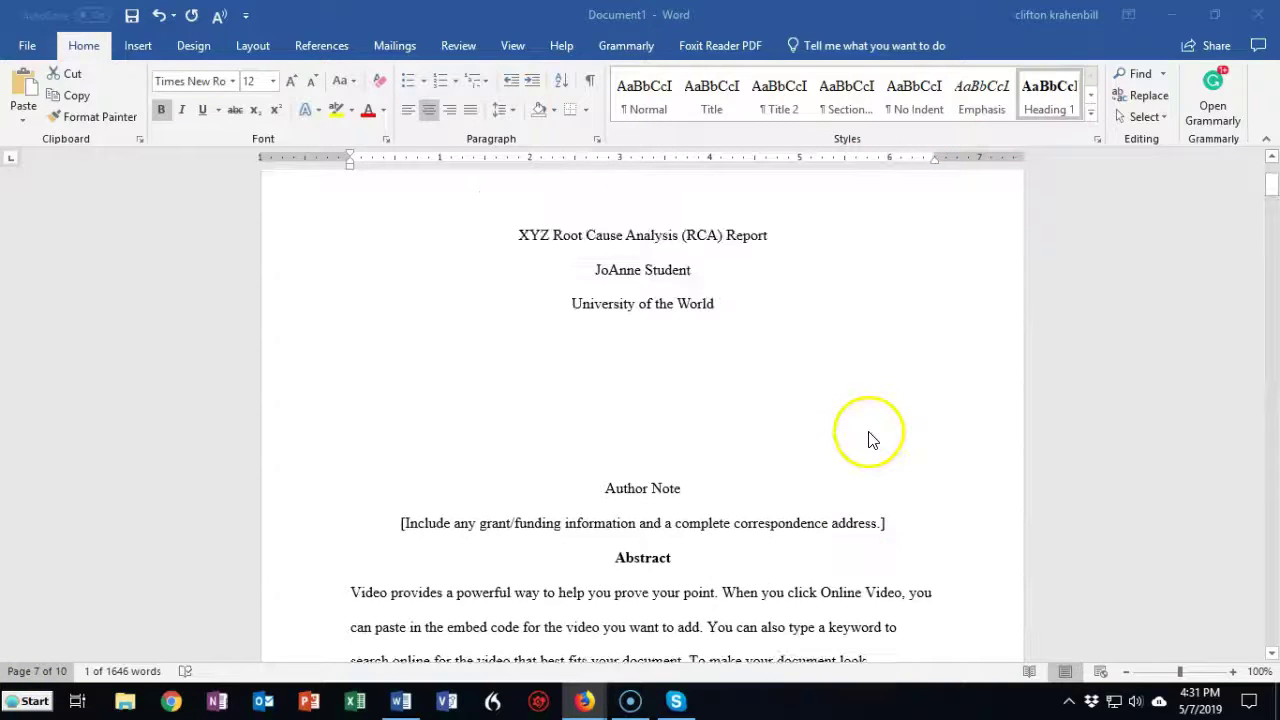
pyautogui.scroll(5, 860, 455)
pyautogui.scroll(-5, 857, 445)
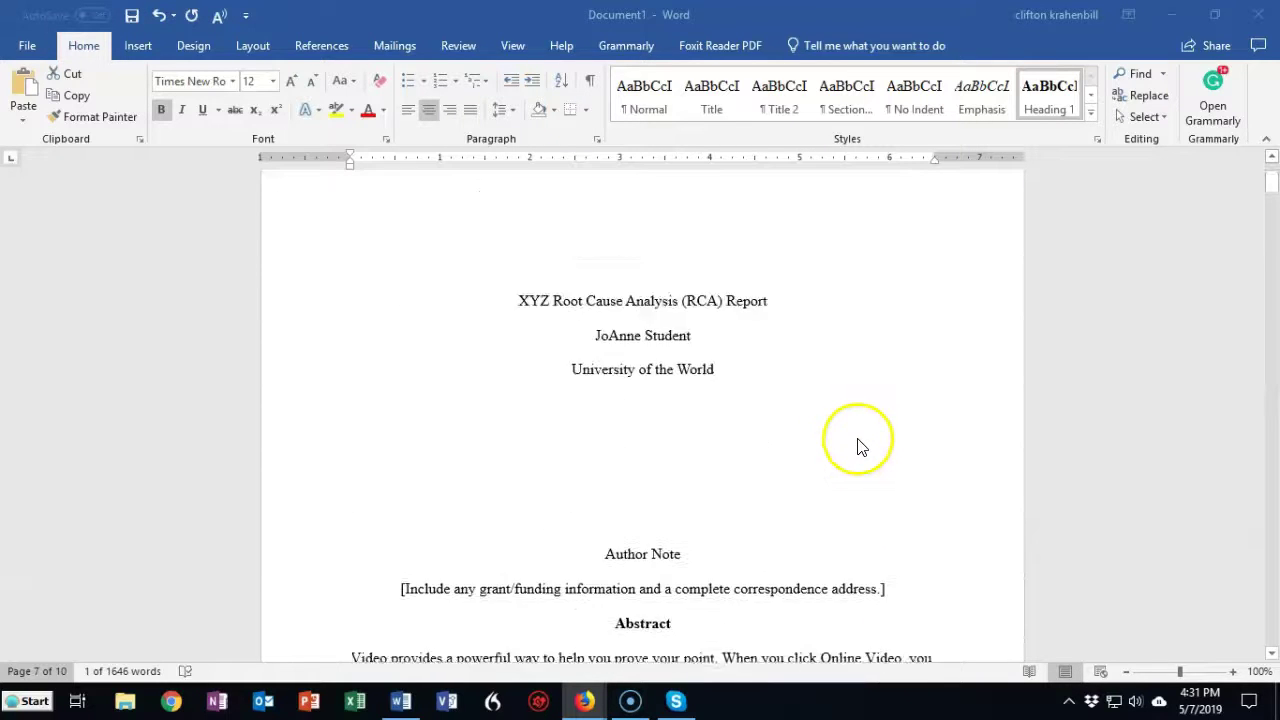
pyautogui.scroll(-2, 858, 450)
pyautogui.scroll(7, 837, 442)
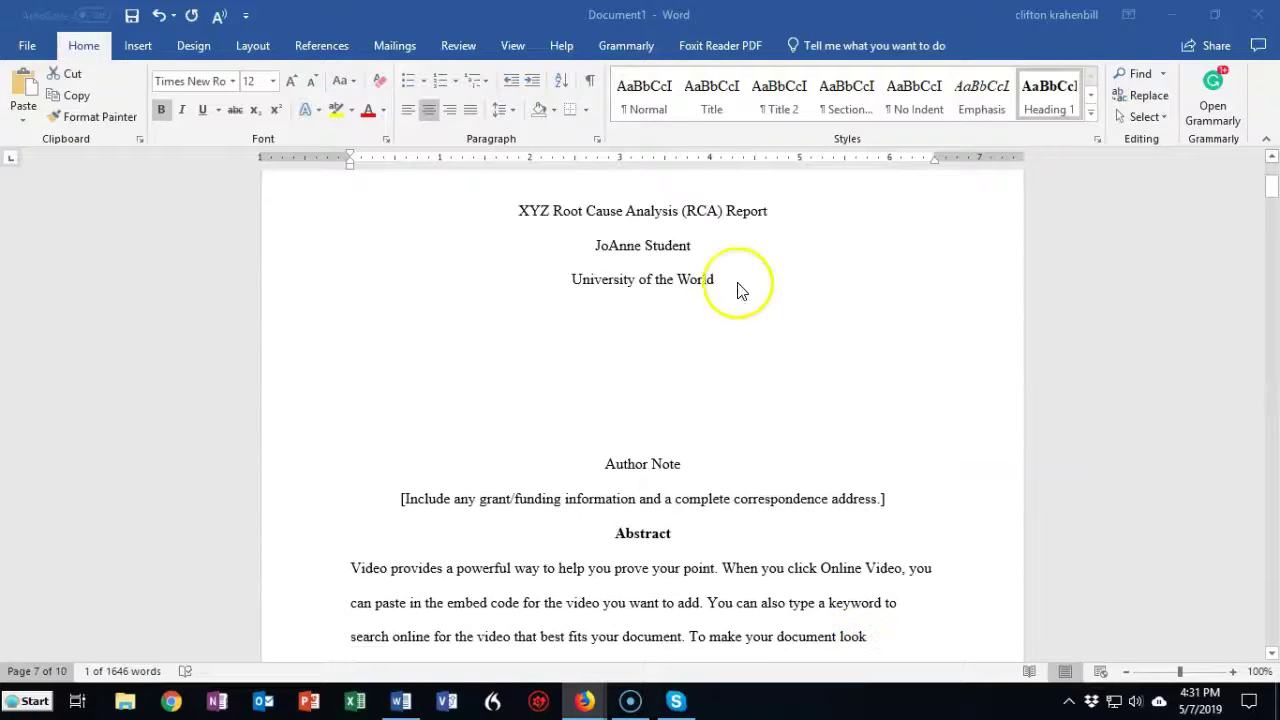
pyautogui.click(671, 320)
pyautogui.click(717, 300)
pyautogui.press('Return')
pyautogui.press('Return')
pyautogui.press('Return')
pyautogui.press('Return')
pyautogui.press('Return')
pyautogui.press('Return')
pyautogui.press('Return')
pyautogui.press('Return')
pyautogui.press('Return')
pyautogui.press('Return')
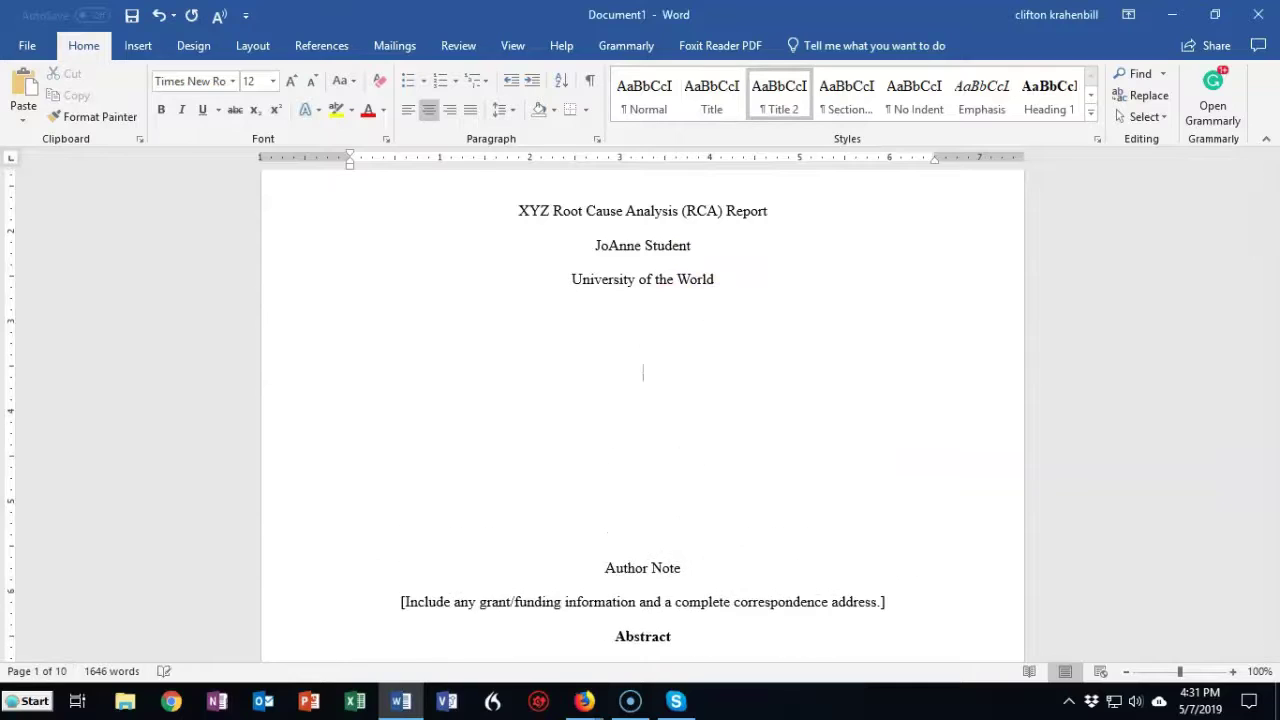
pyautogui.click(719, 309)
pyautogui.press('Return')
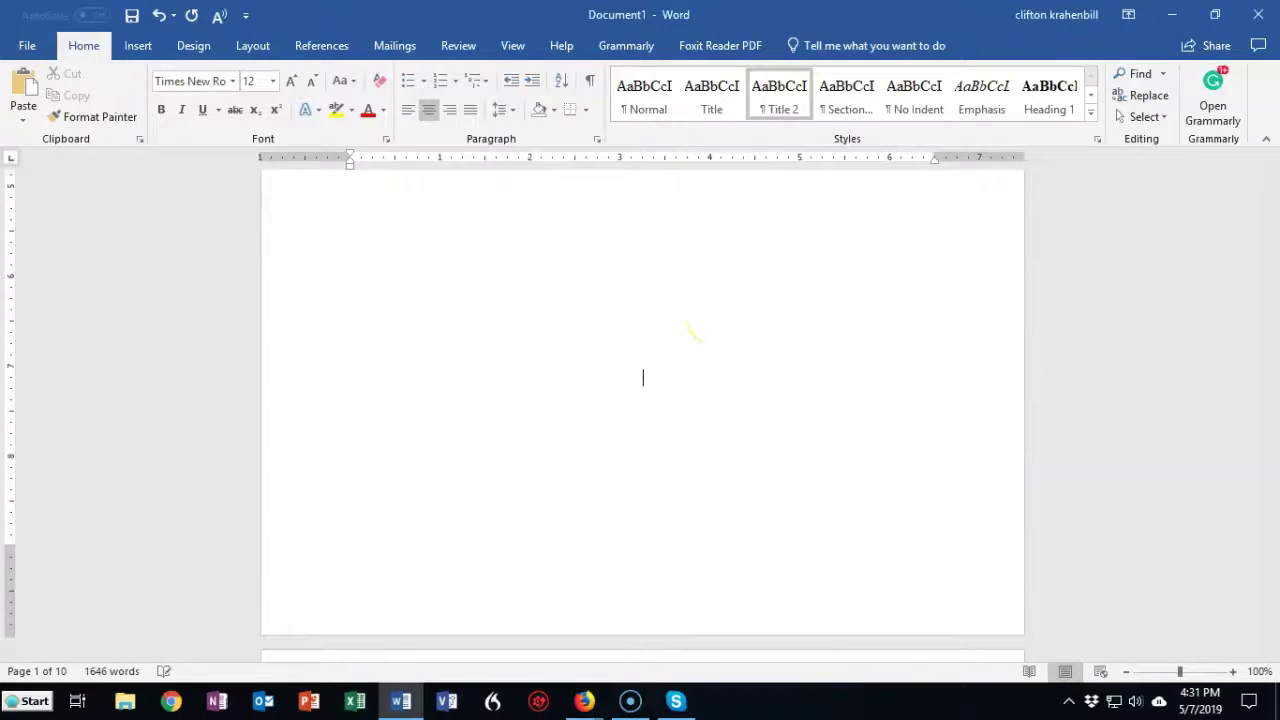
pyautogui.scroll(-3, 643, 410)
pyautogui.press('Return')
pyautogui.press('Return')
pyautogui.press('Return')
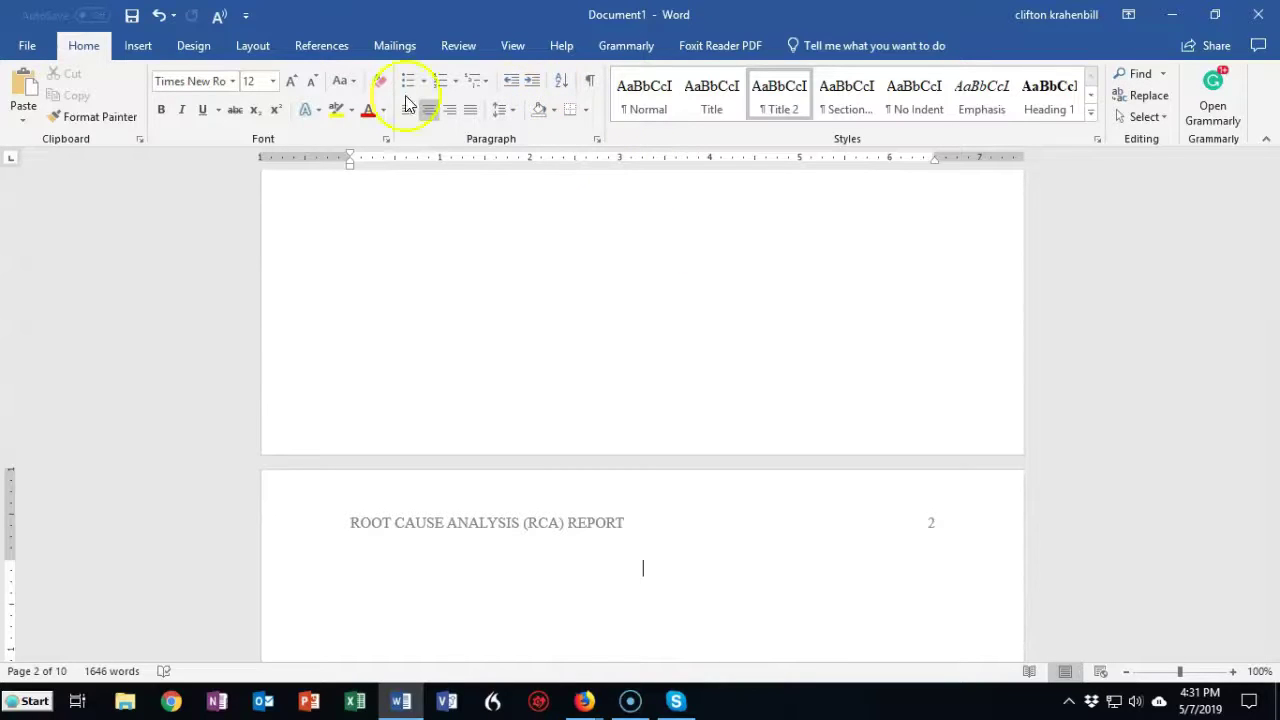
# Insert a table of contents at the start of page 2 using the built-in Automatic Table 1 layout.
pyautogui.click(320, 47)
pyautogui.click(305, 50)
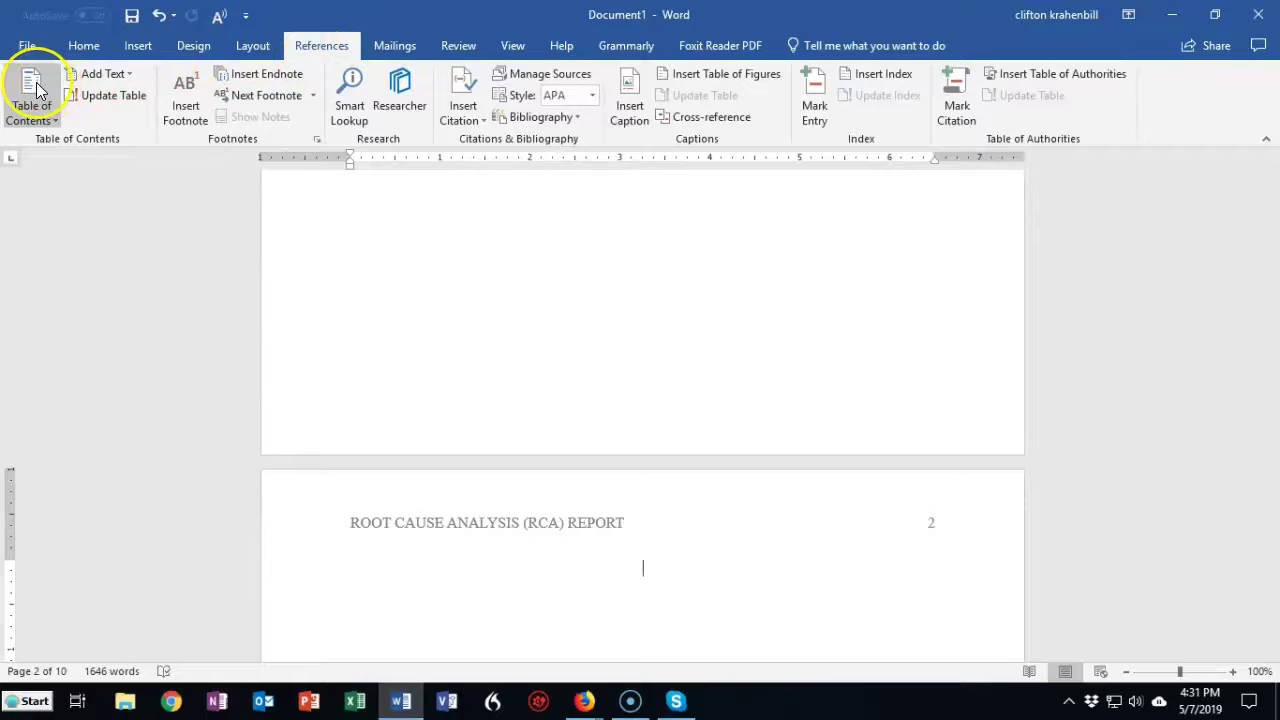
pyautogui.click(53, 121)
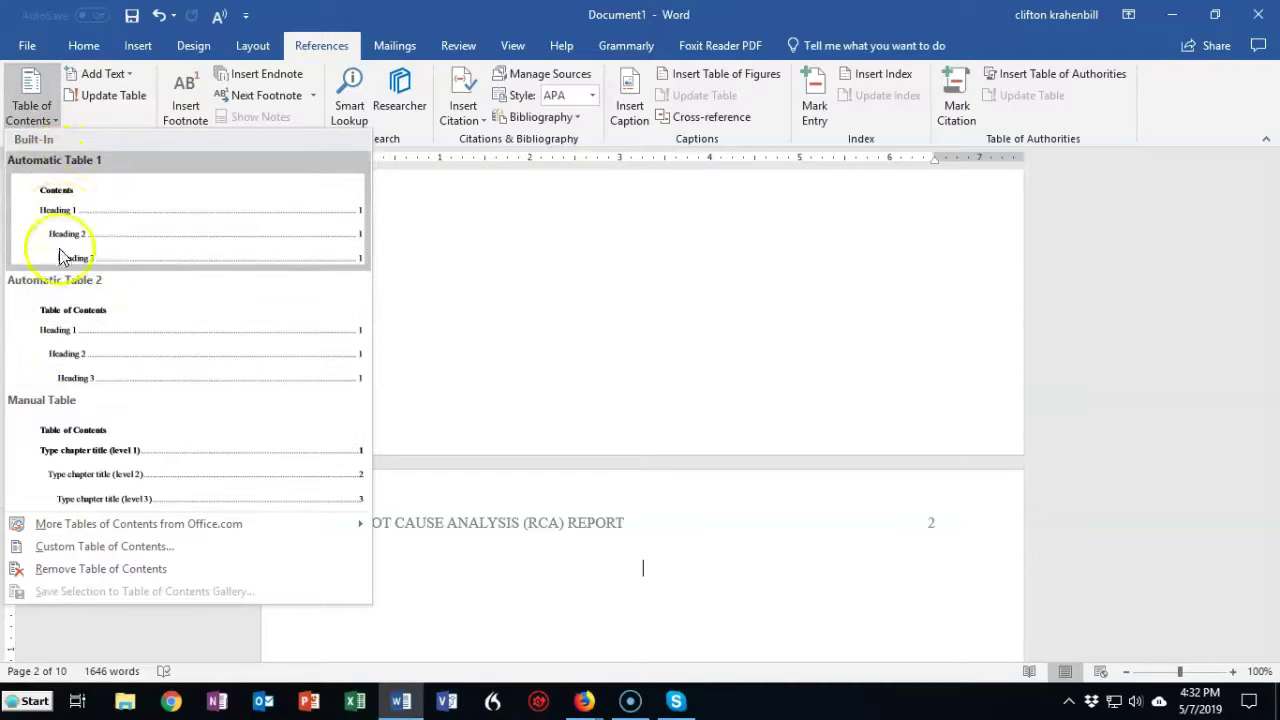
pyautogui.click(60, 220)
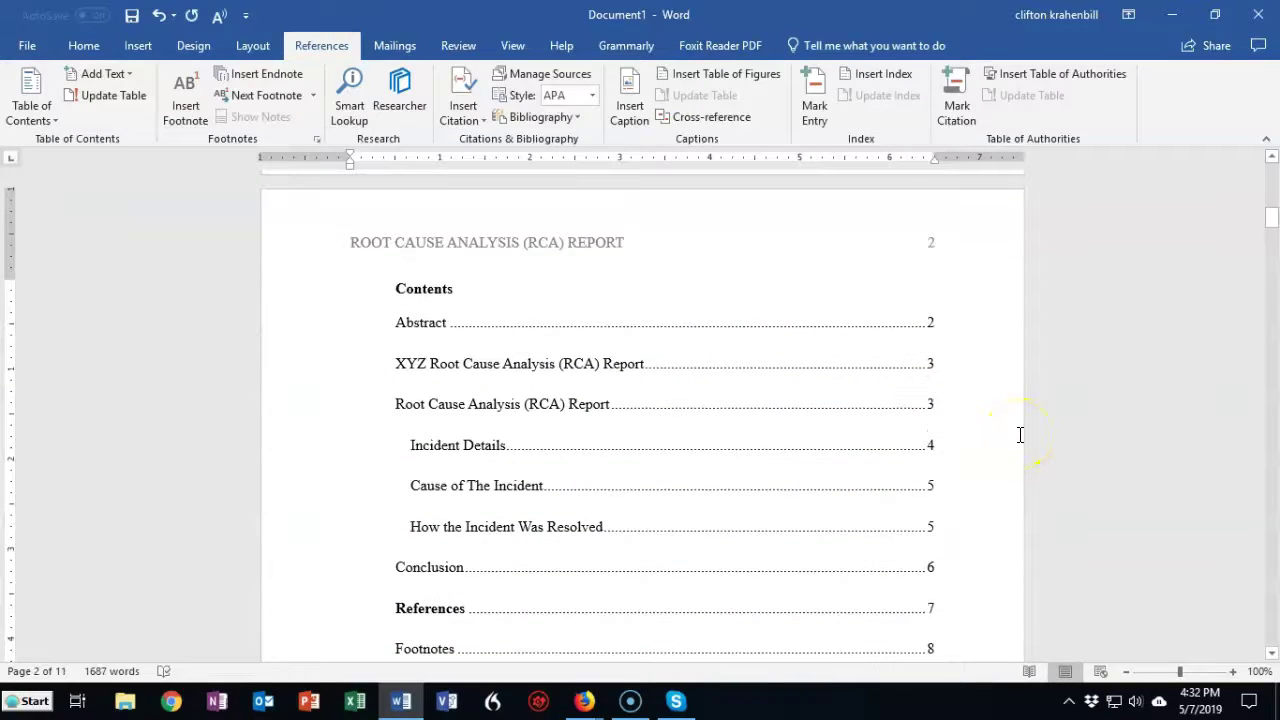
pyautogui.scroll(-2, 997, 423)
pyautogui.click(39, 676)
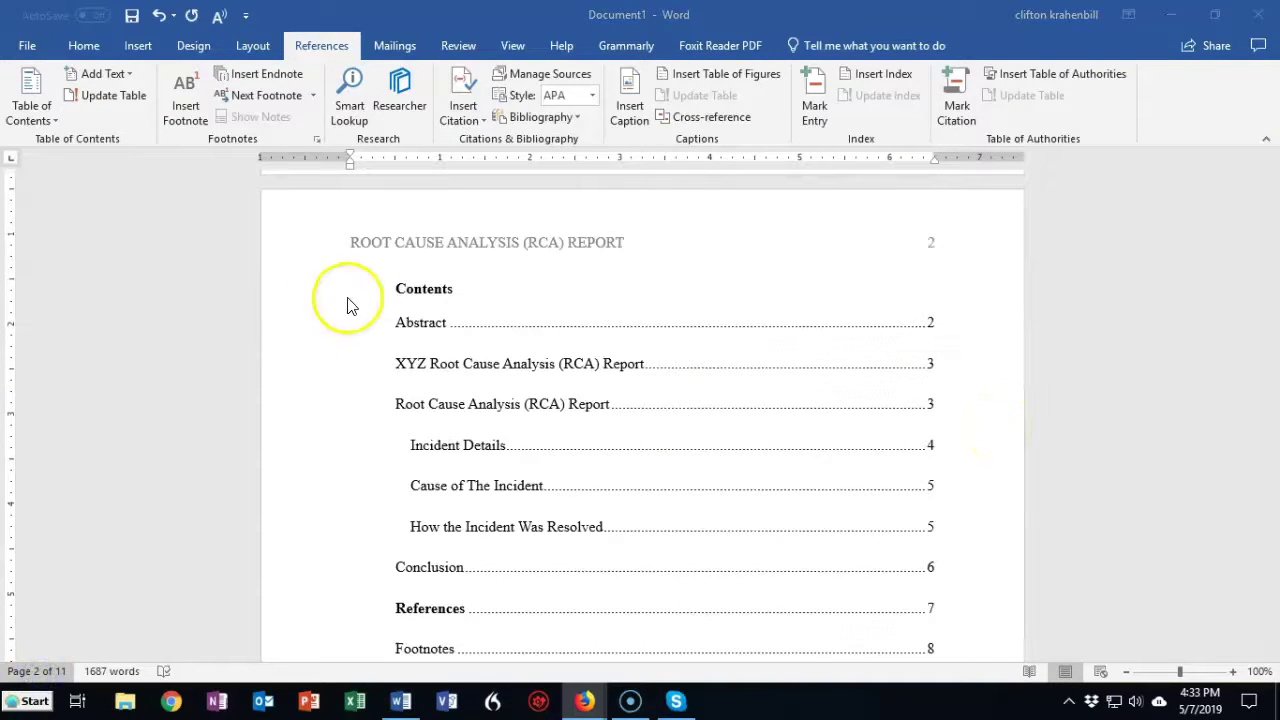
# Change the title above the contents list to Table of Contents.
pyautogui.doubleClick(403, 295)
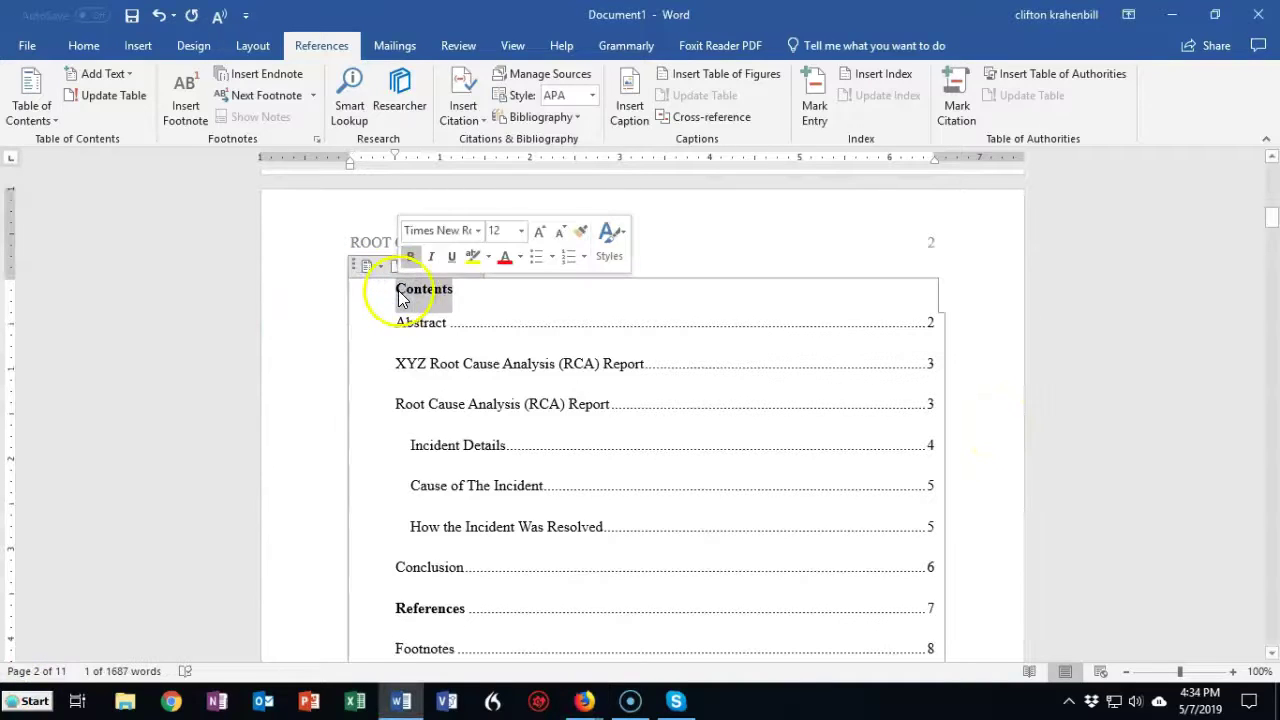
pyautogui.click(396, 288)
pyautogui.write('Table of')
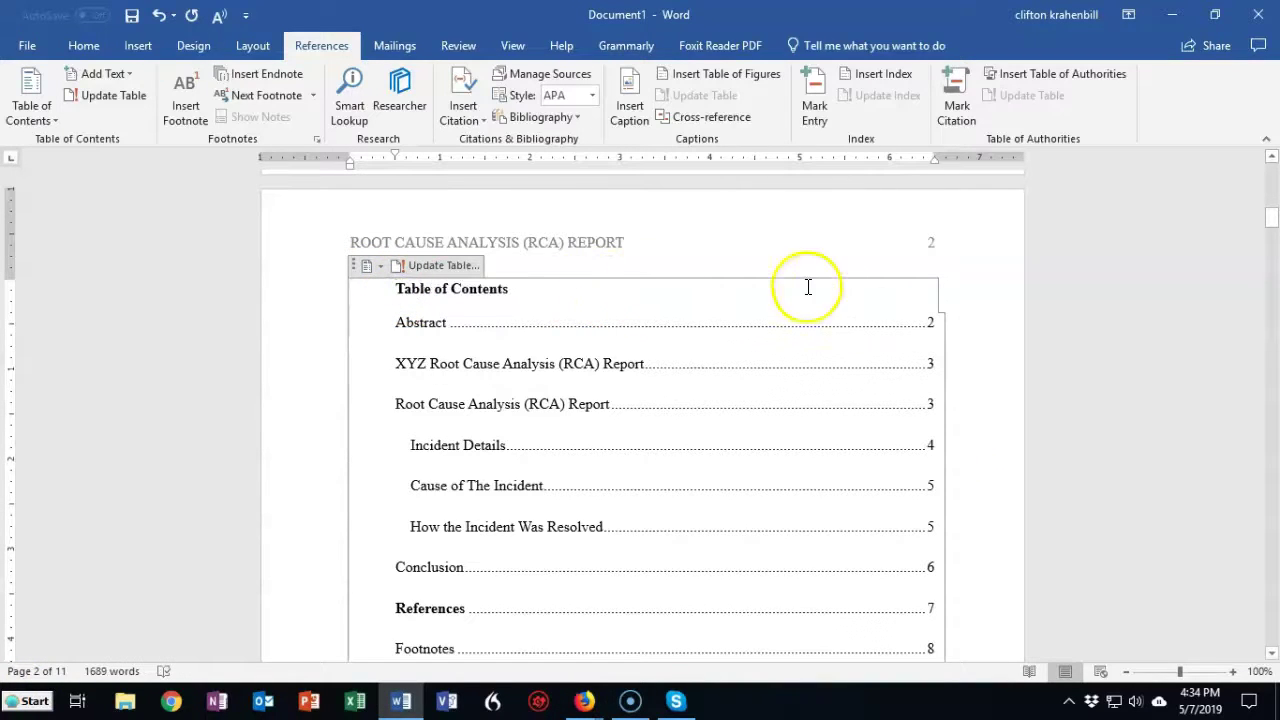
pyautogui.click(966, 380)
# Examine the Root Cause Analysis (RCA) Report heading in the body text and return to the table of contents.
pyautogui.scroll(-6, 966, 380)
pyautogui.scroll(-15, 952, 461)
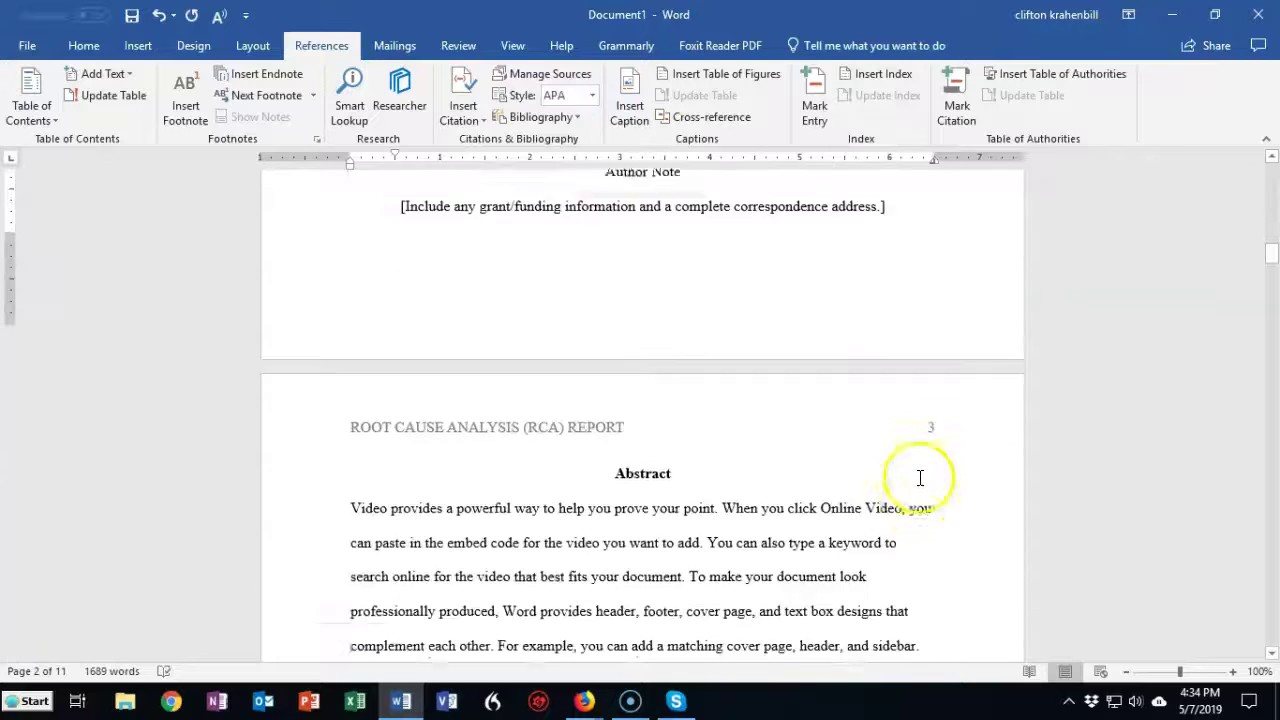
pyautogui.scroll(-9, 887, 467)
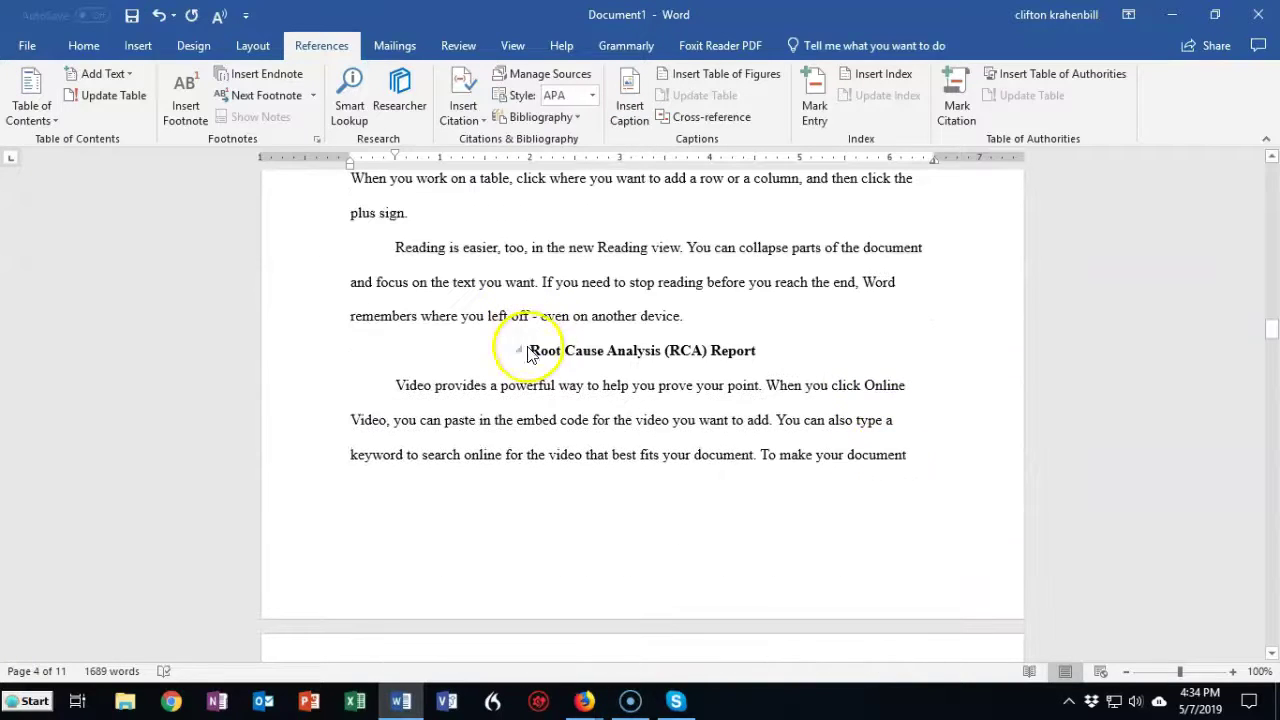
pyautogui.moveTo(527, 350); pyautogui.dragTo(793, 350)
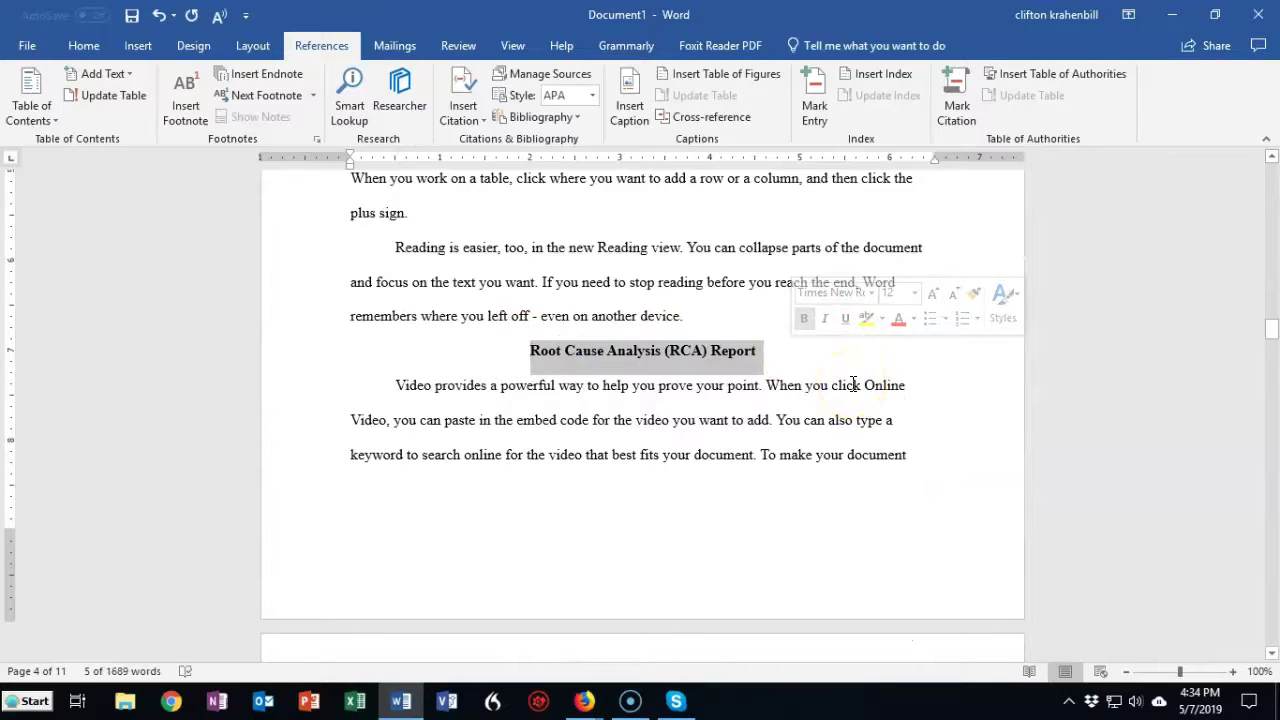
pyautogui.scroll(10, 891, 477)
pyautogui.scroll(12, 987, 342)
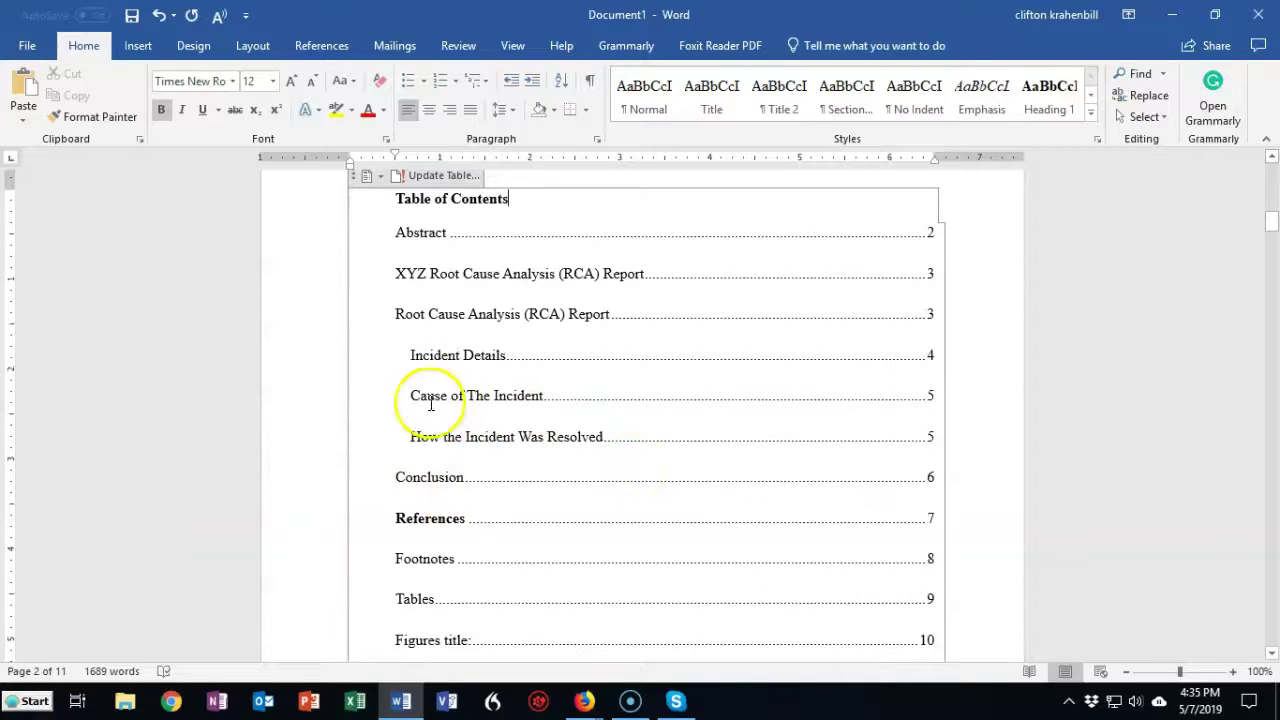
# Preview the Heading 4 and Heading 5 styles on the Cause of The Incident entry in the table of contents.
pyautogui.moveTo(425, 392); pyautogui.dragTo(543, 395)
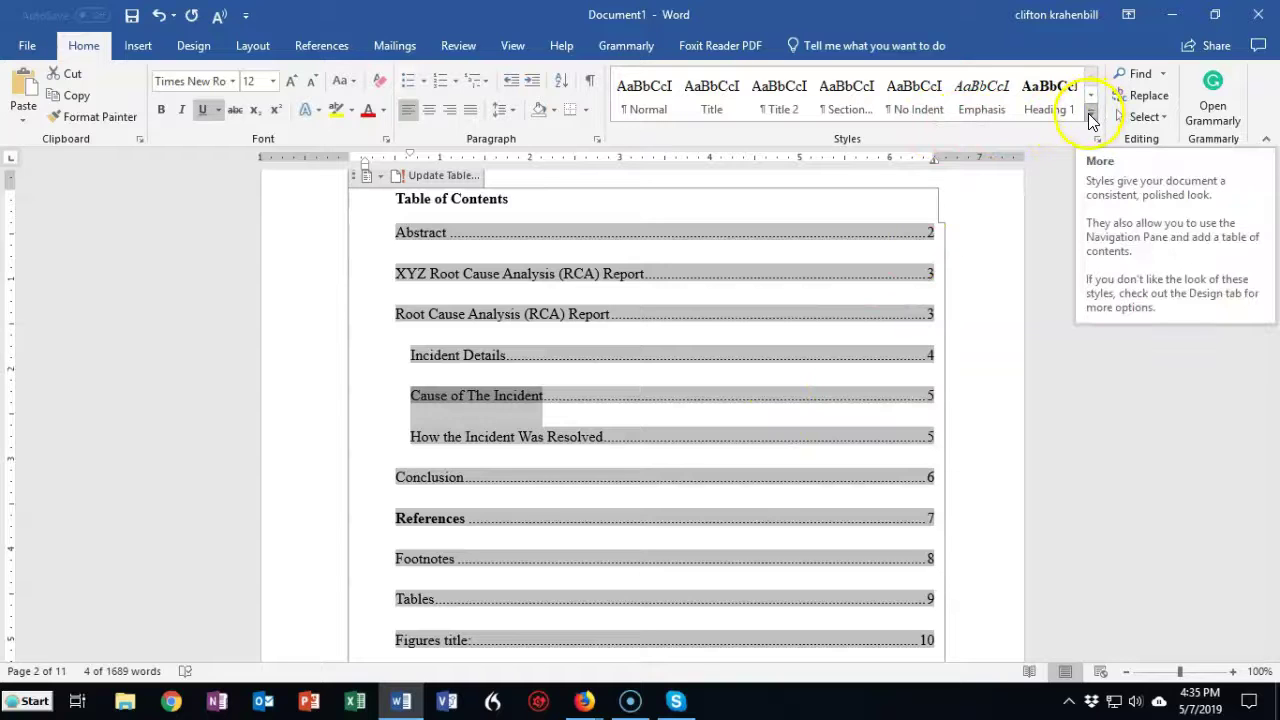
pyautogui.click(1091, 118)
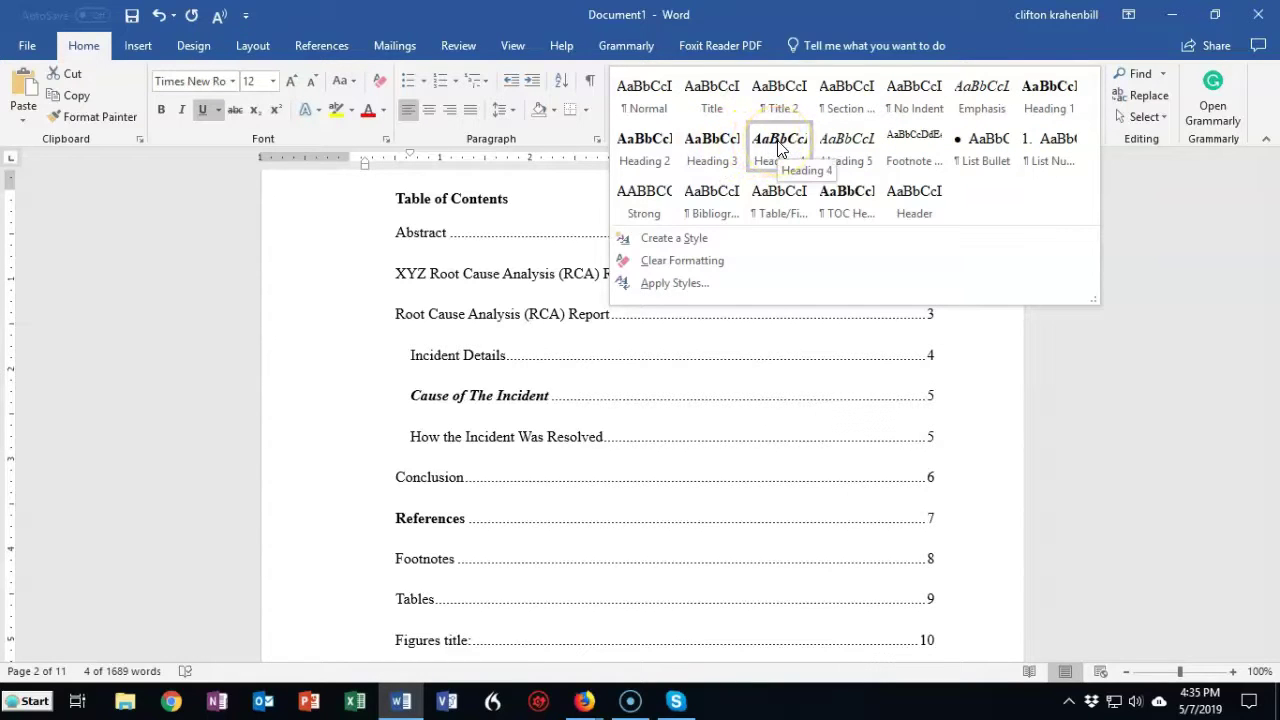
pyautogui.click(849, 148)
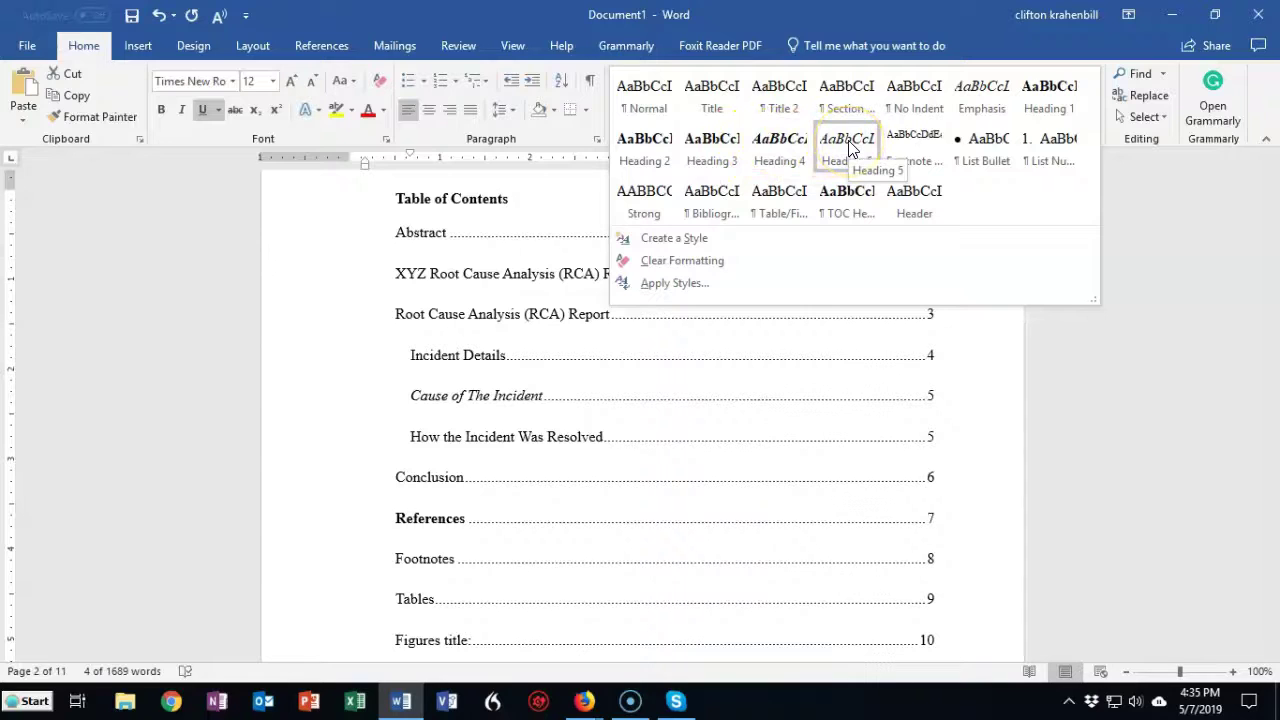